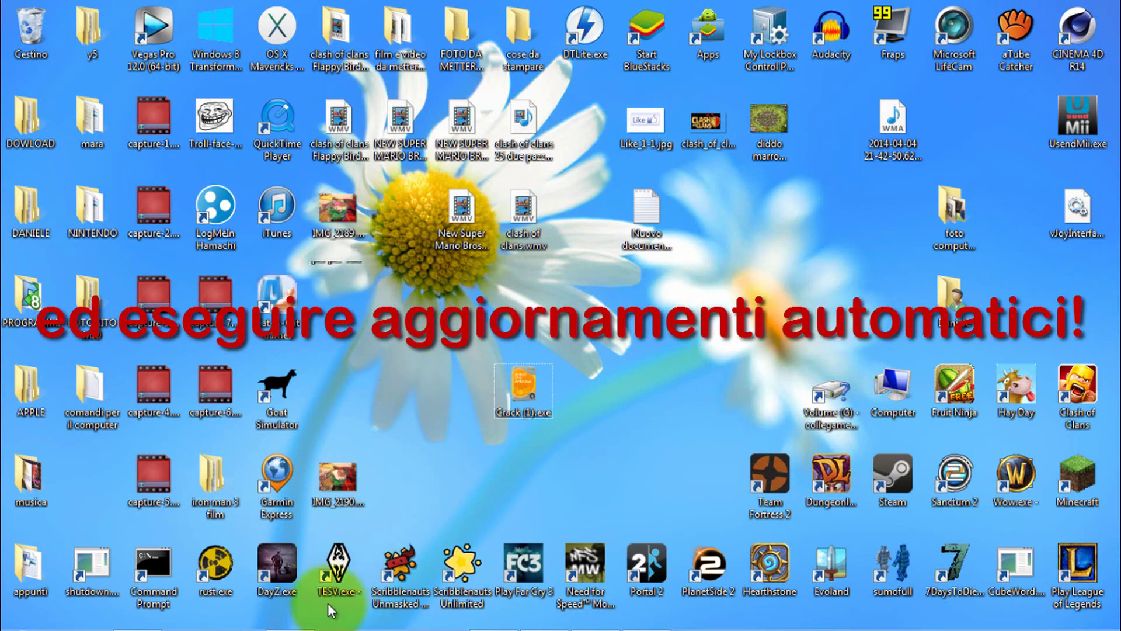
- Review the avast! download page and the MEGA page in the browser, then return to the desktop
click(130, 615)
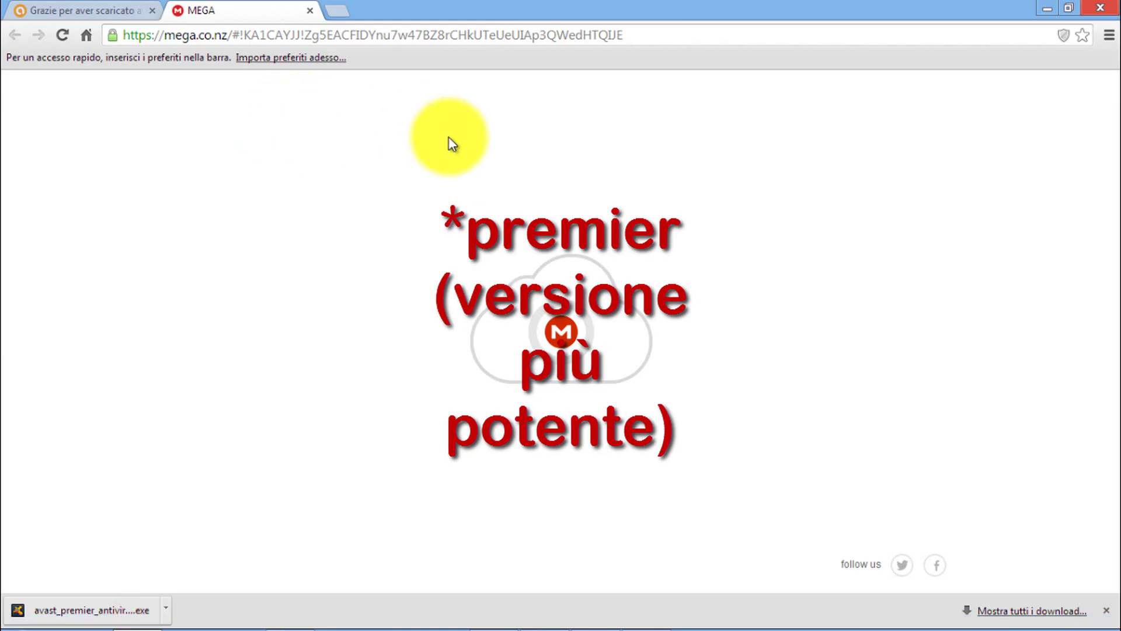
click(93, 9)
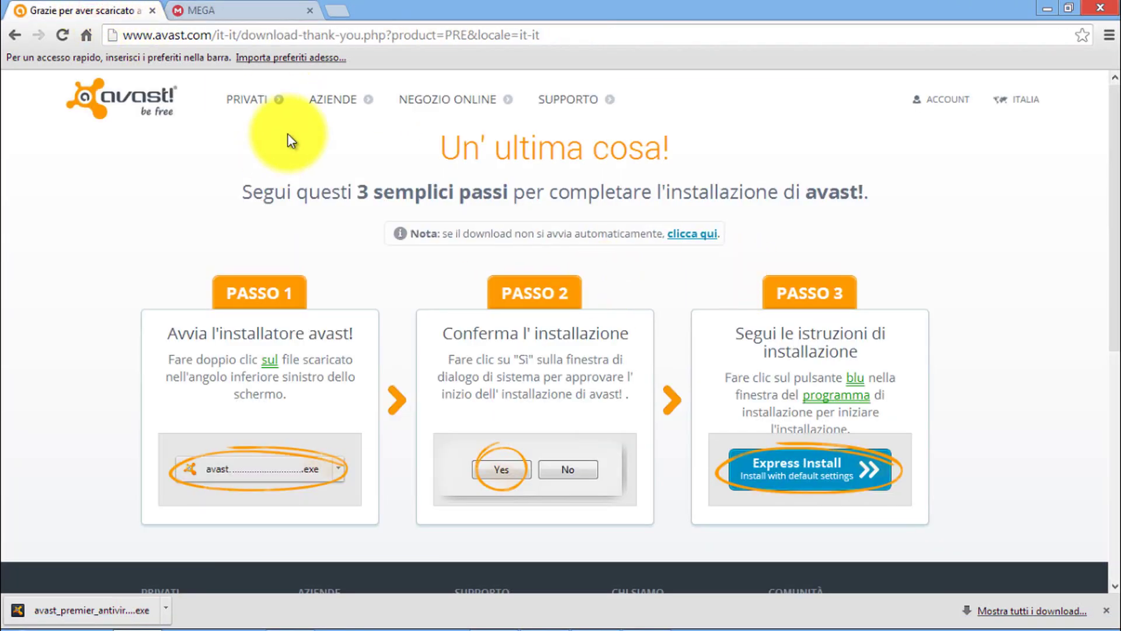
click(1049, 8)
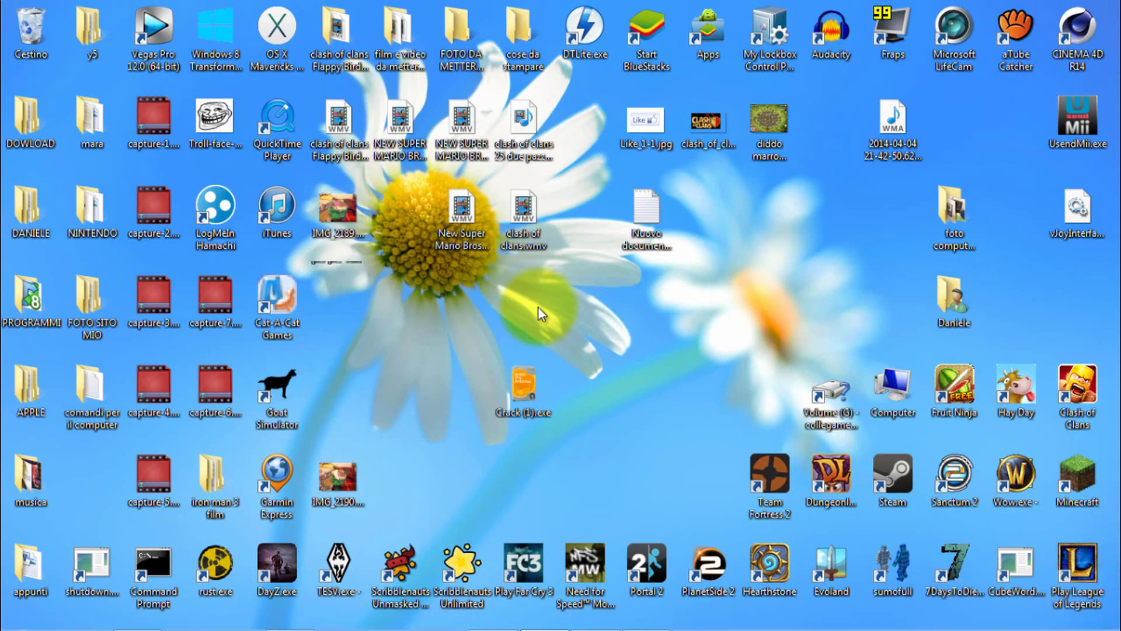
click(642, 345)
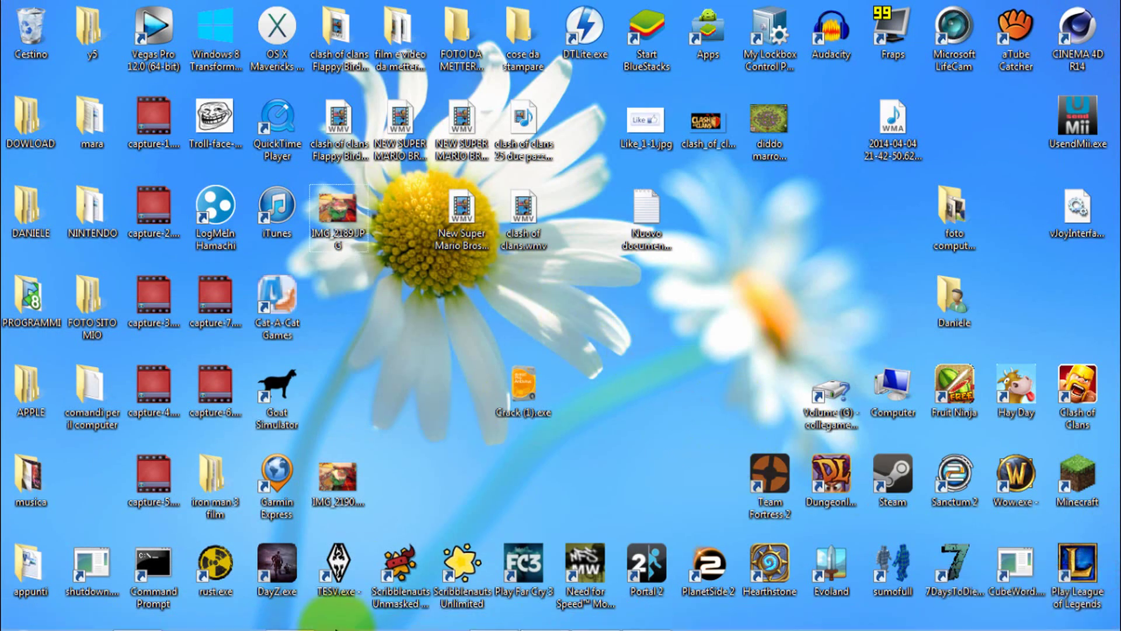
mouse_move(176, 619)
click(134, 615)
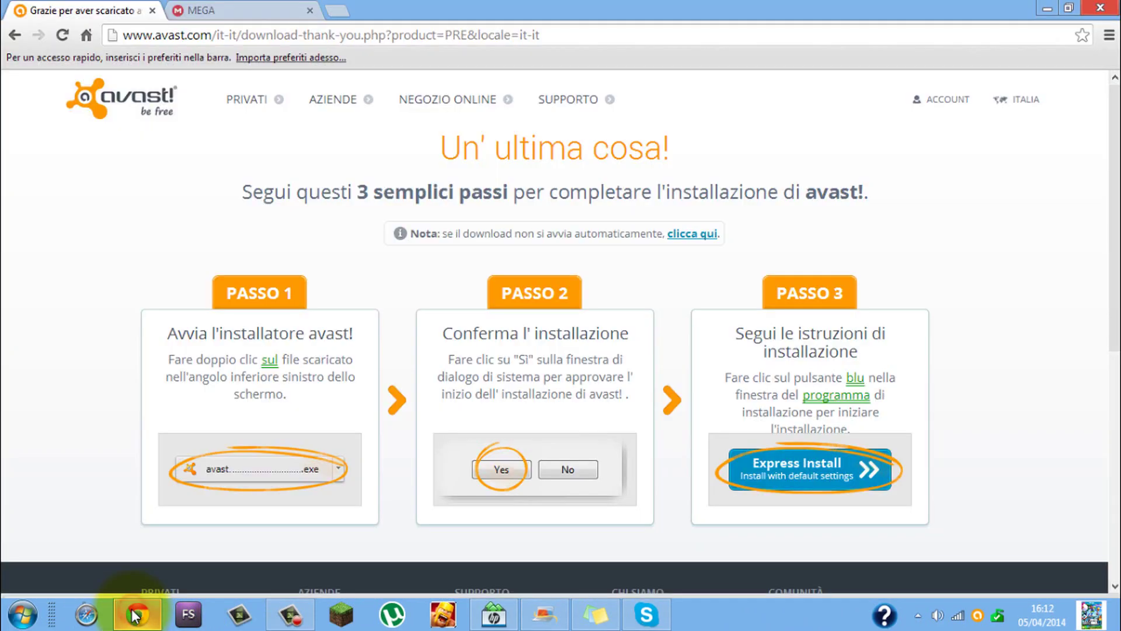
mouse_move(146, 624)
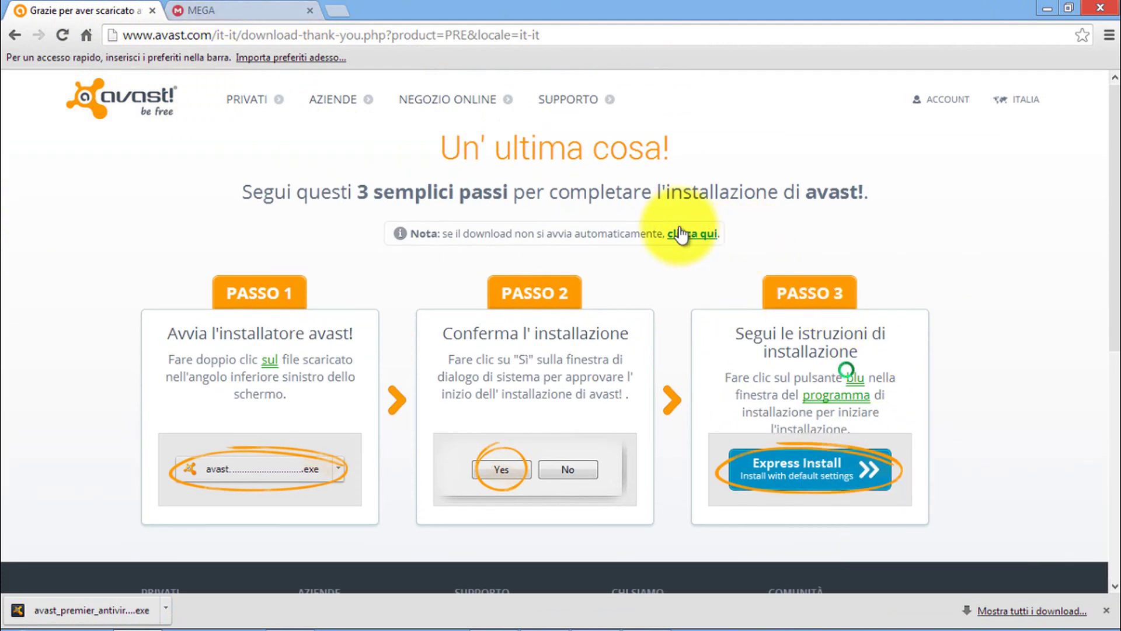
key(ctrl+Tab)
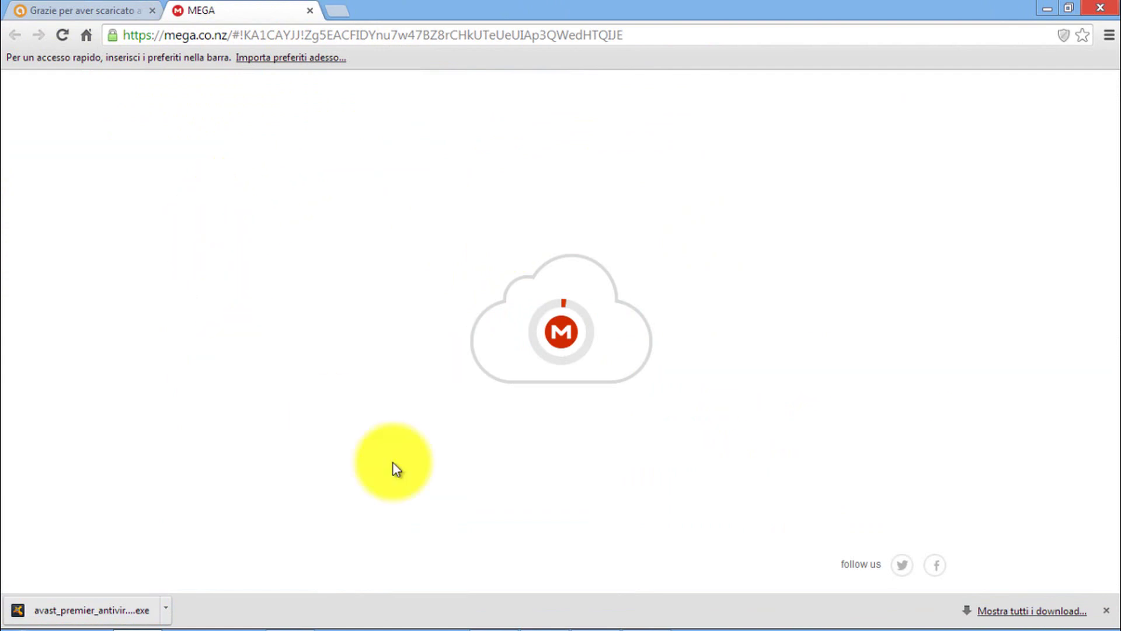
click(1069, 9)
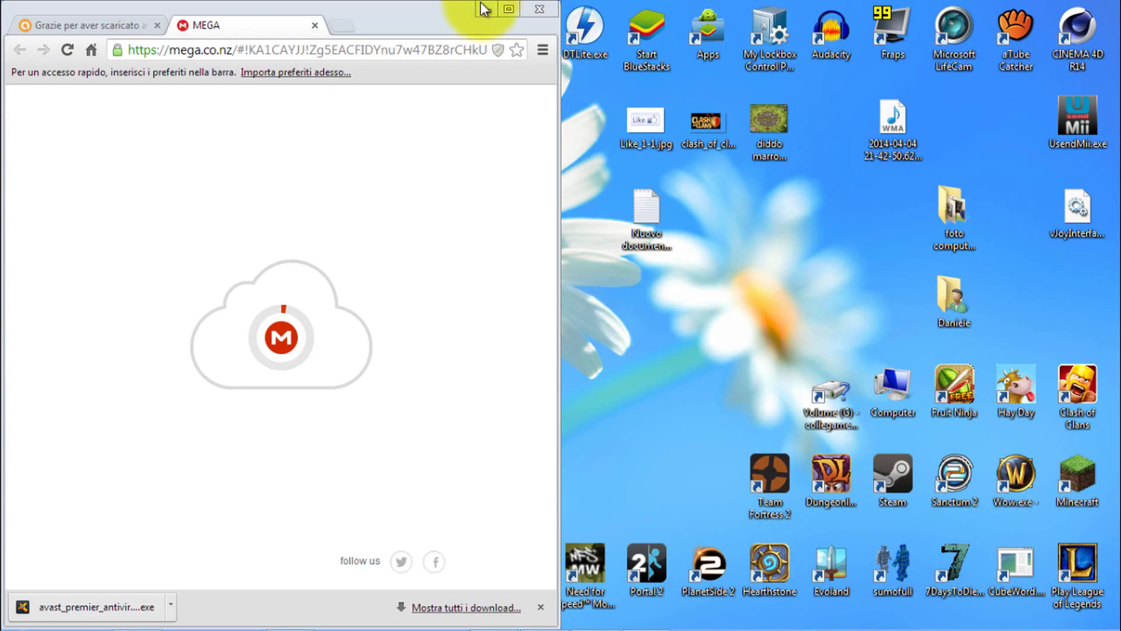
click(482, 8)
- Launch the avast! Premier installer from the desktop and allow the file to run
drag(647, 403, 589, 401)
double_click(584, 388)
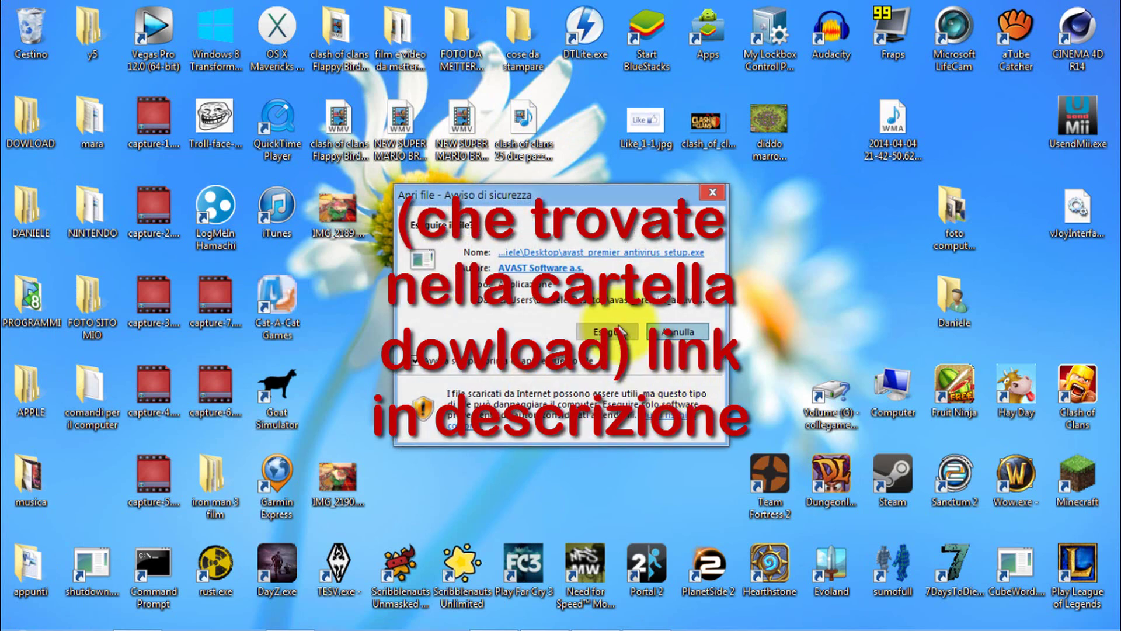
click(615, 328)
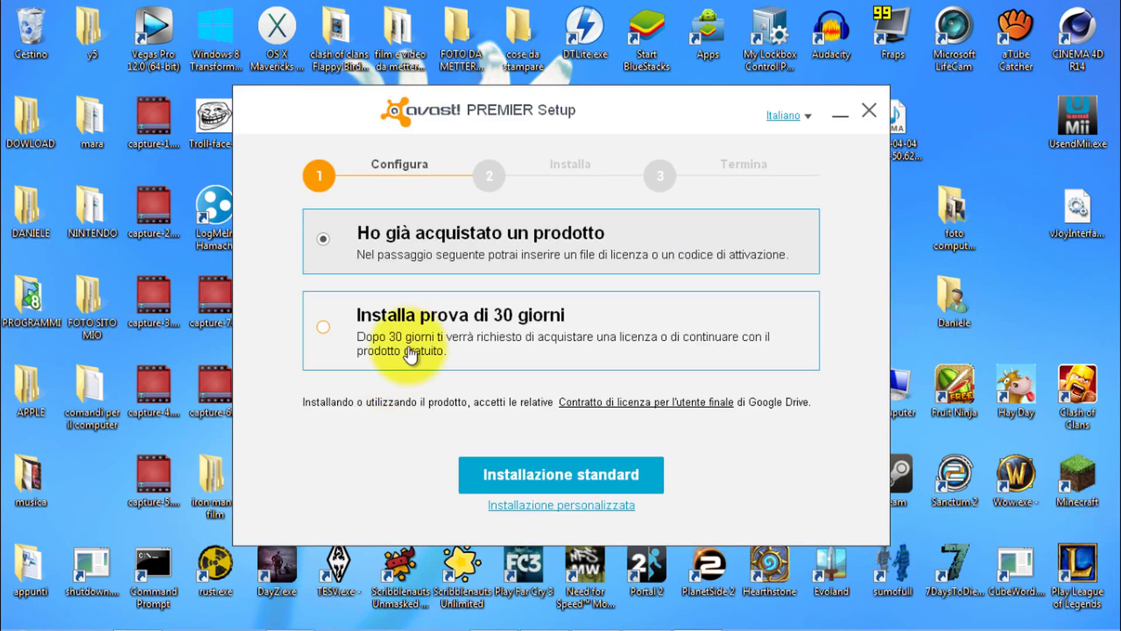
- Install the 30-day trial with the standard installation, leave out Dropbox, and restart the computer
click(414, 346)
click(541, 470)
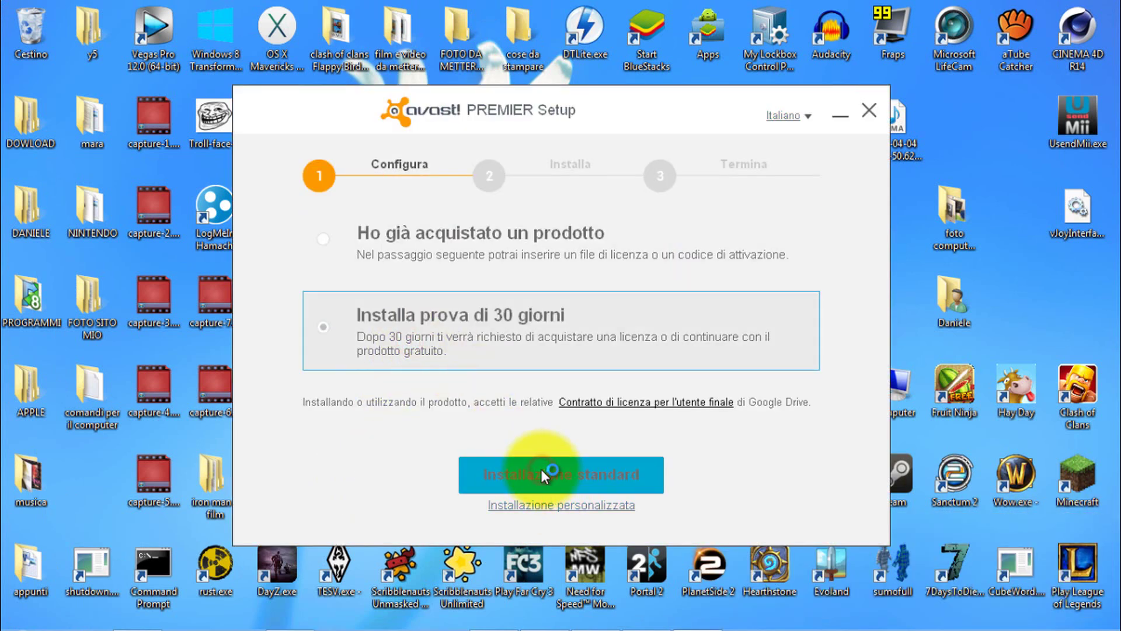
click(441, 338)
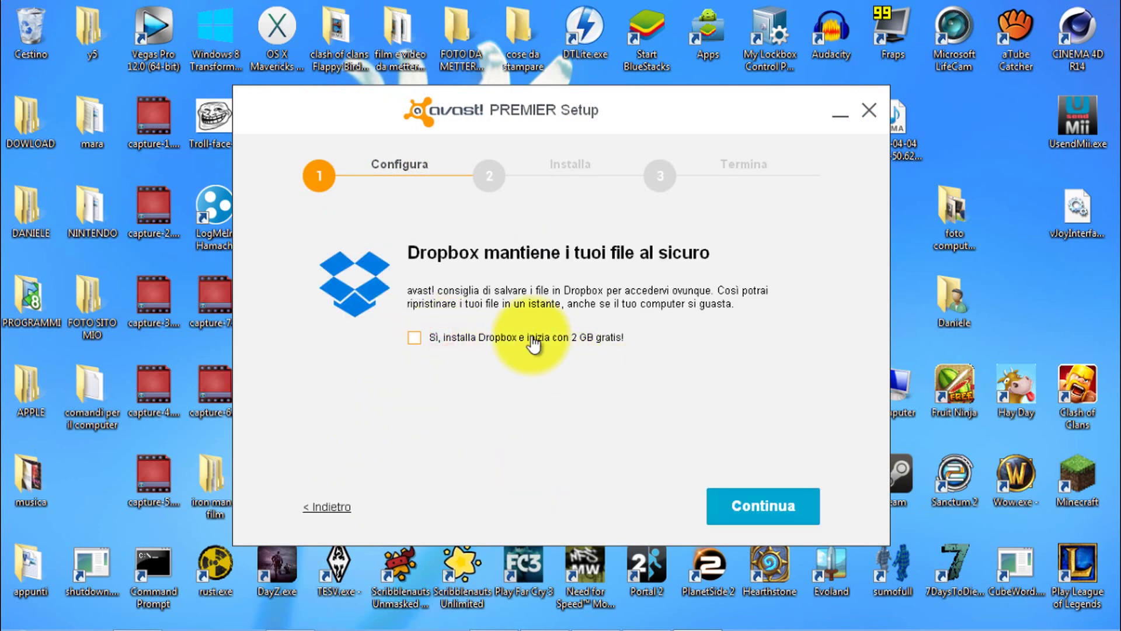
click(789, 510)
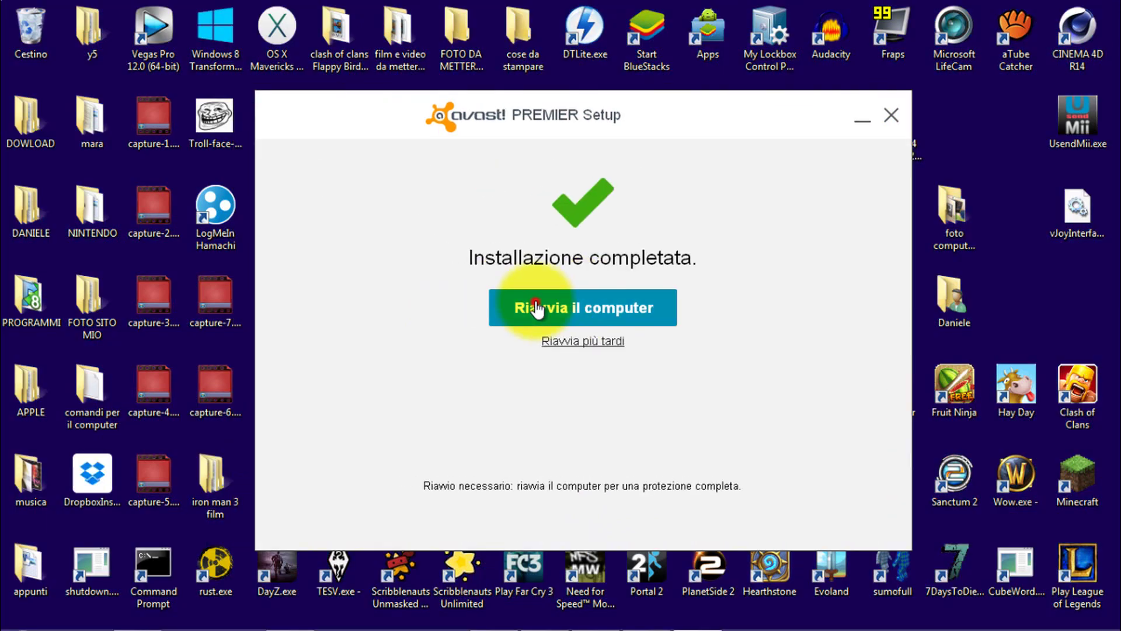
click(534, 308)
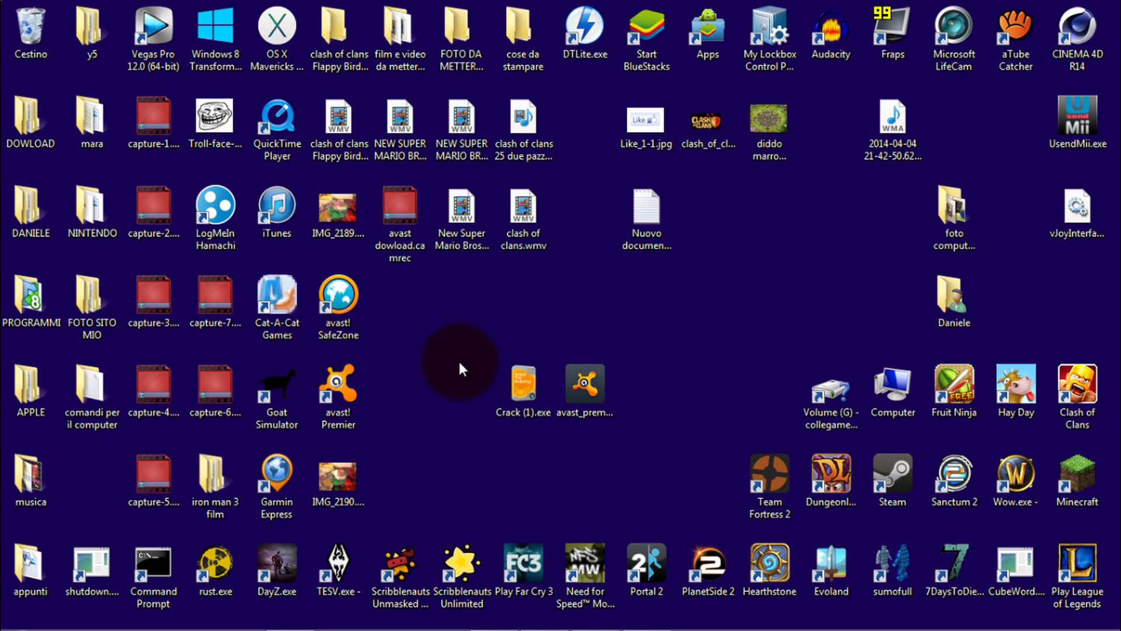
- Find Windows Firewall in the Control Panel with the search "fire" and open the inbound connection rules in its advanced security settings
key(super)
click(286, 303)
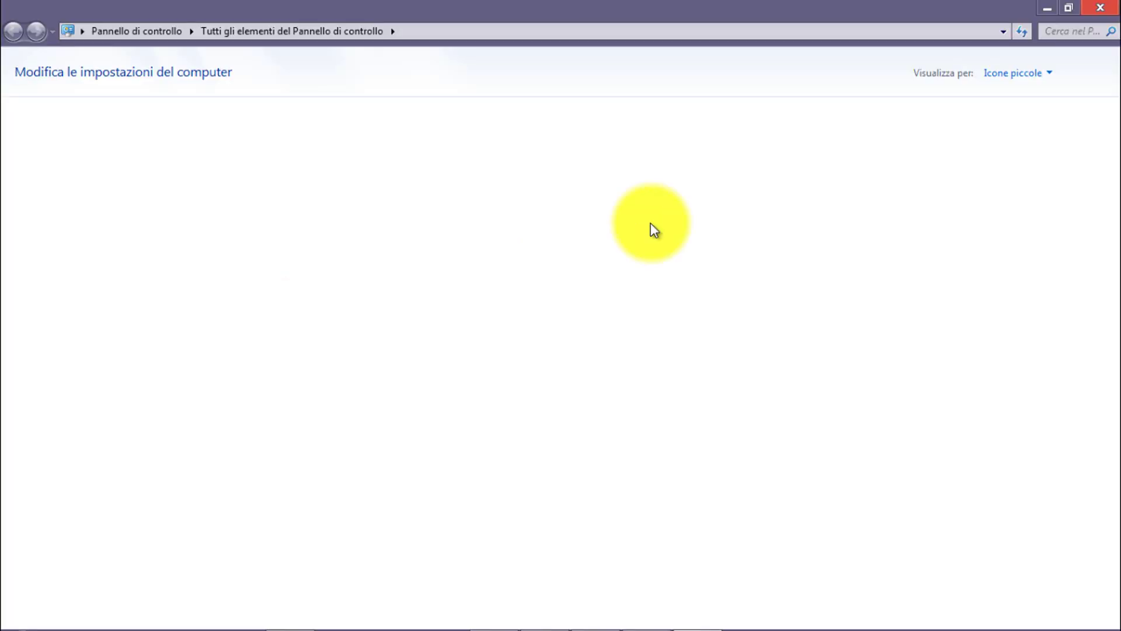
click(1069, 32)
text(fire)
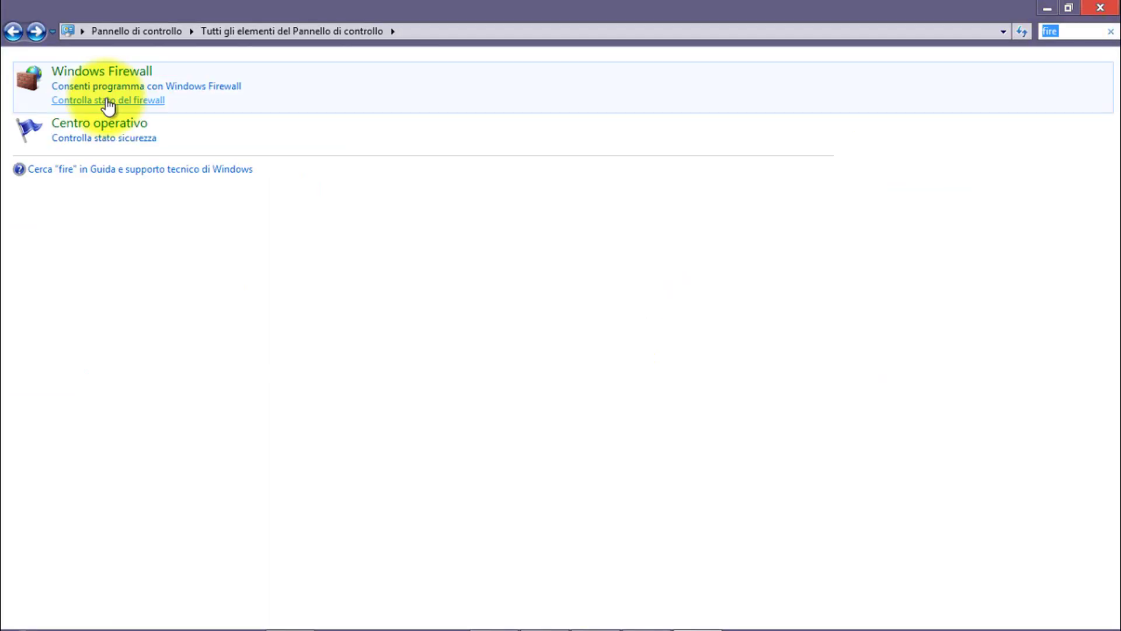
click(103, 99)
click(111, 242)
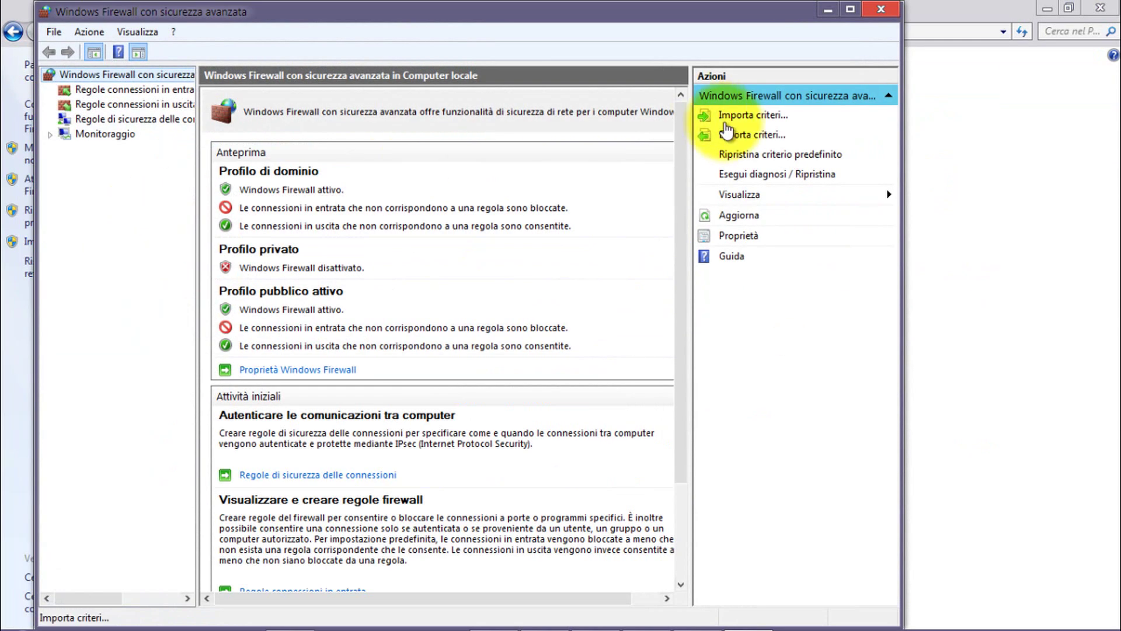
click(114, 104)
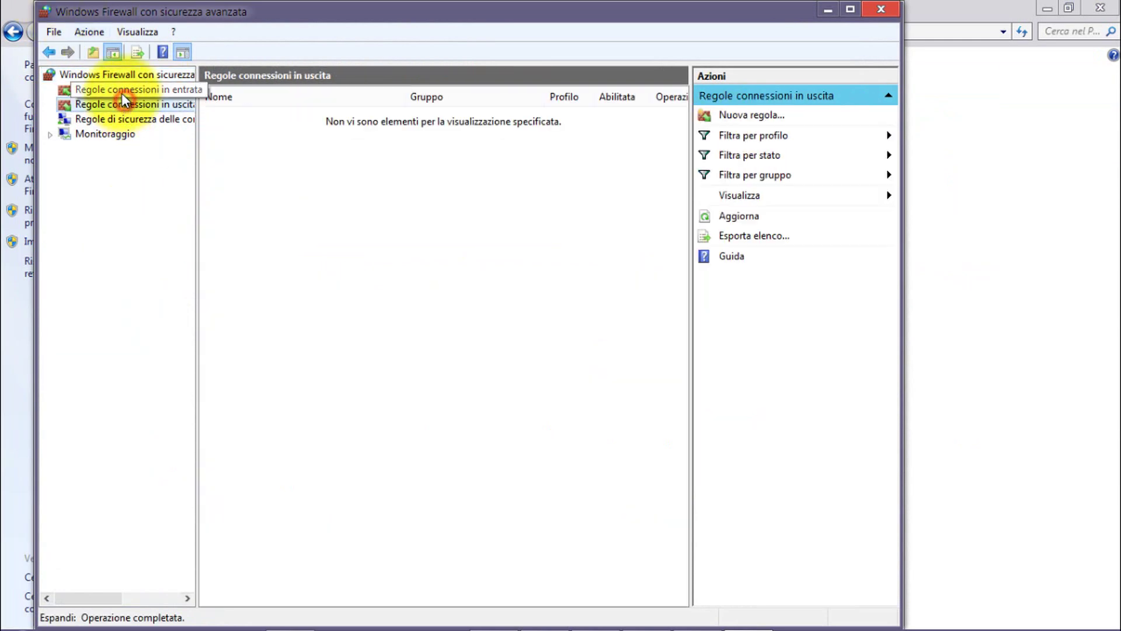
click(114, 89)
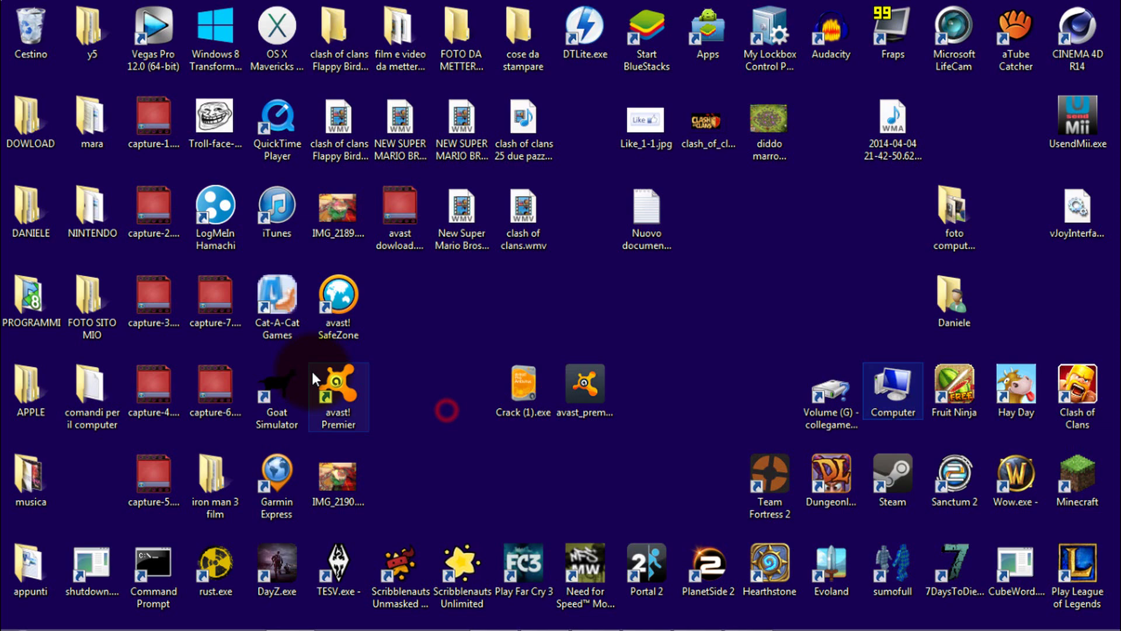
- Open the folder containing the target file of the avast! Premier desktop shortcut and maximize its window
click(323, 382)
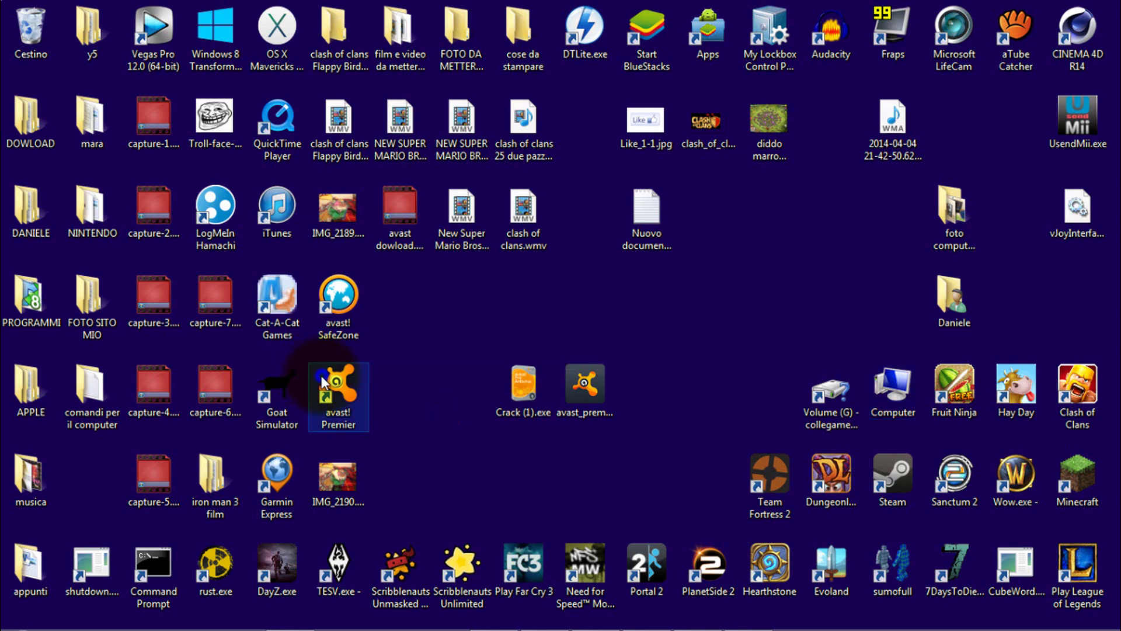
right_click(323, 382)
click(362, 205)
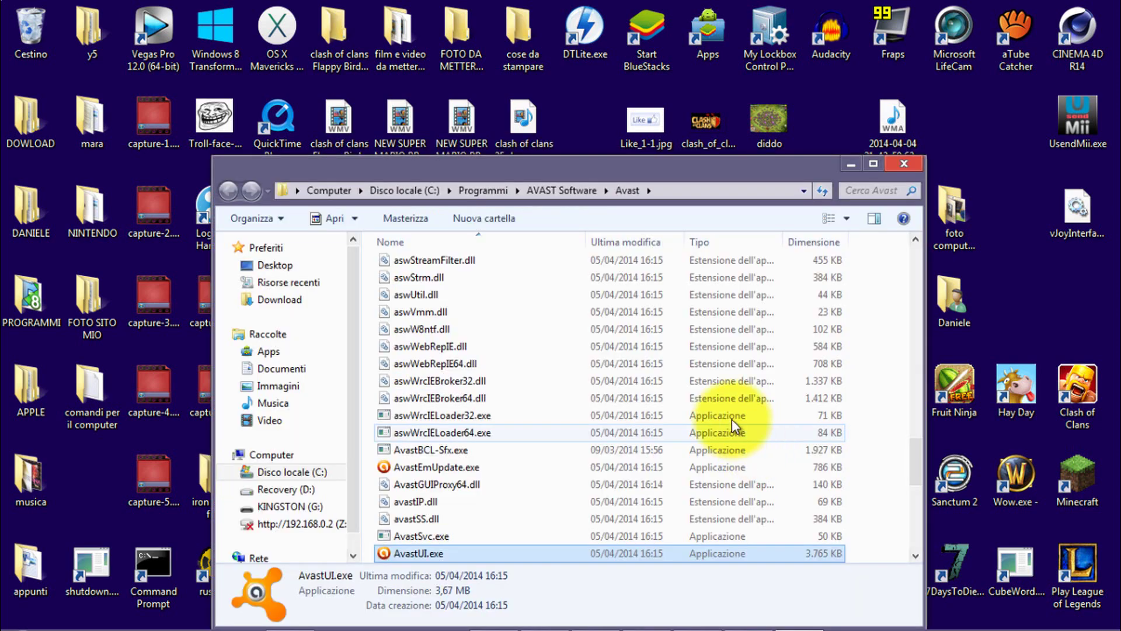
drag(621, 165, 622, 3)
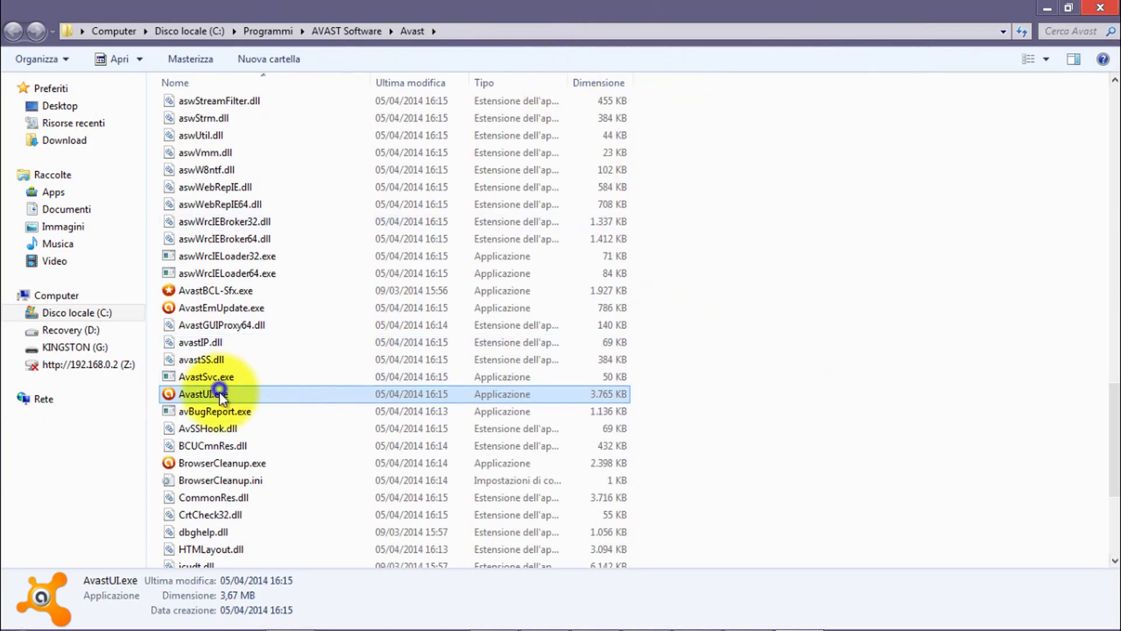
- Build the full path C:\Program Files\AVAST Software\Avast\AvastUI.exe in the folder's address and copy it
click(472, 27)
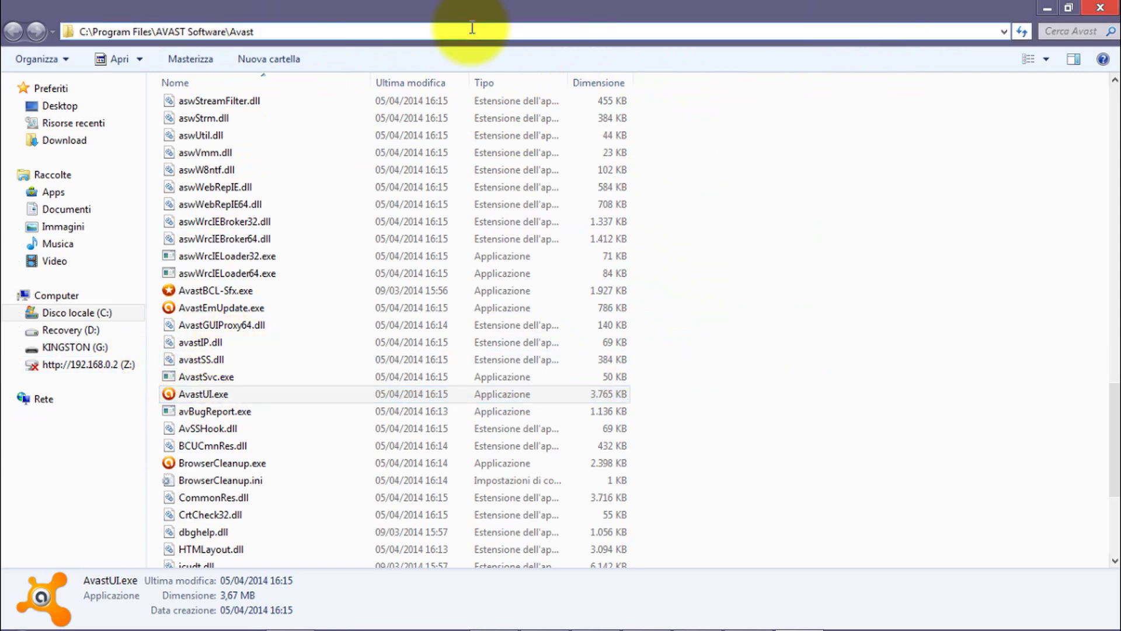
text(\)
text(AvastUI.exe)
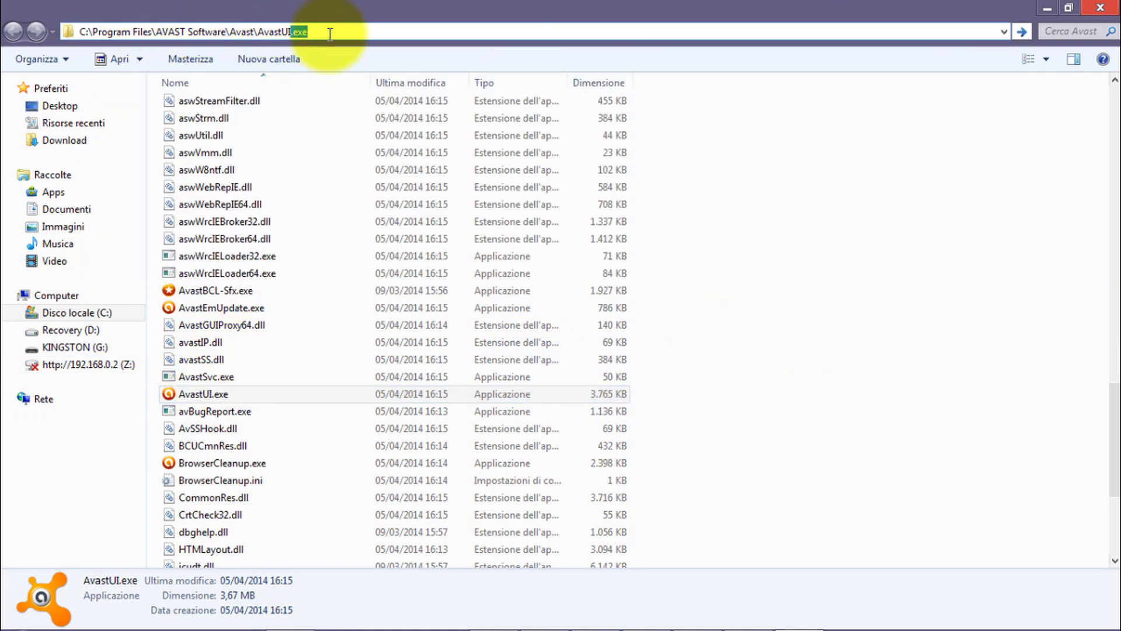
drag(334, 32, 35, 12)
key(ctrl+c)
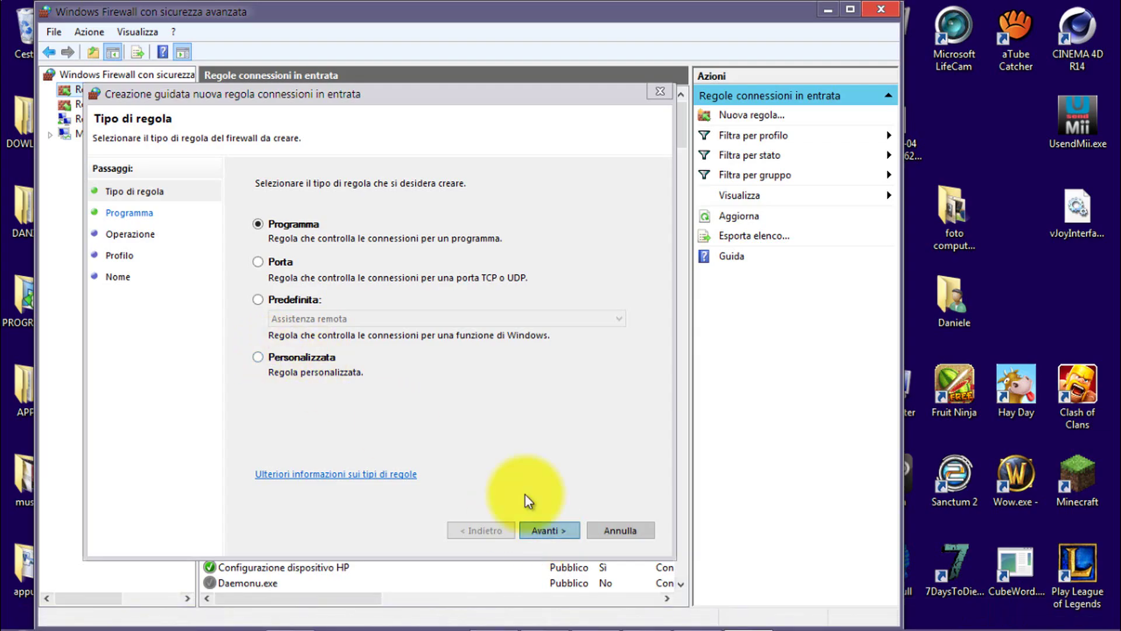
- Configure a new inbound program rule with the copied AvastUI.exe path, block the connection, and accept the default profiles
click(563, 532)
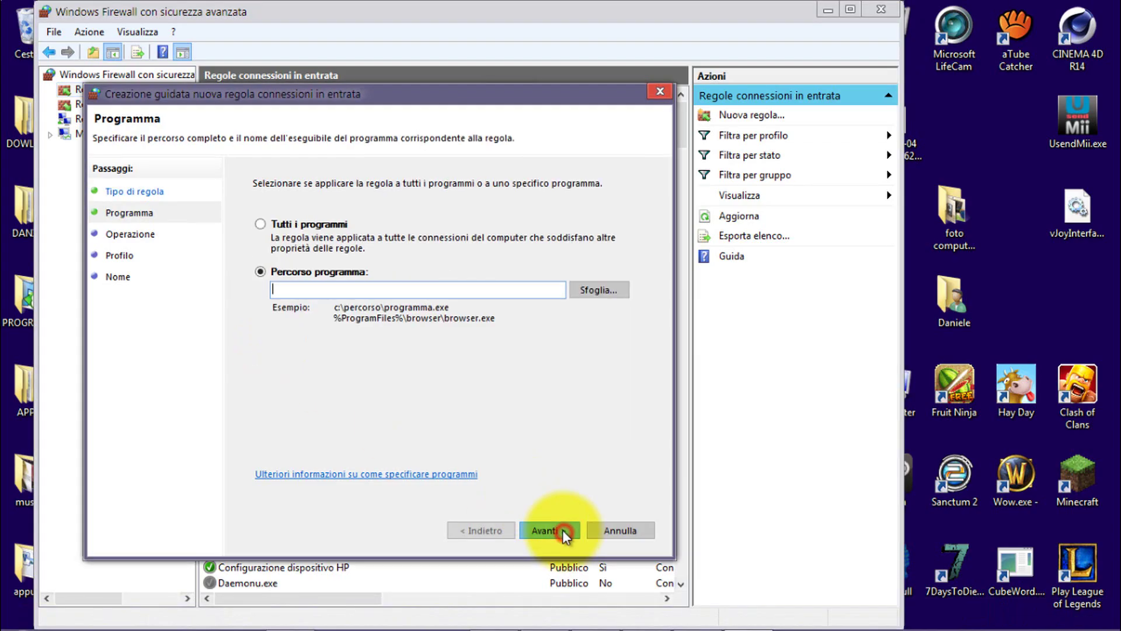
key(ctrl+v)
click(545, 531)
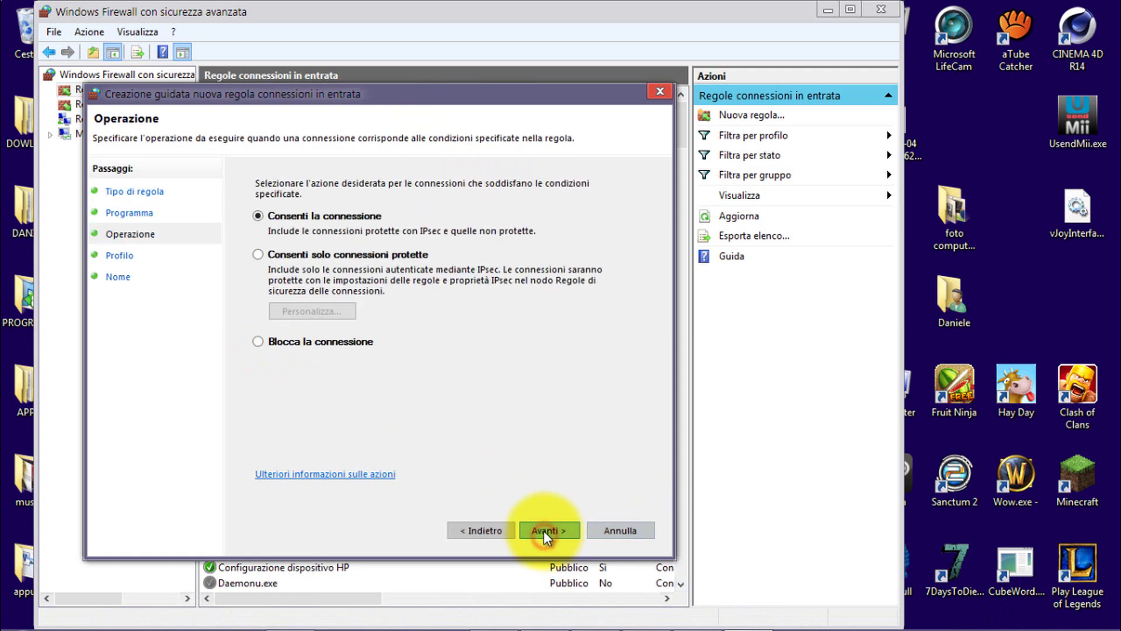
click(329, 345)
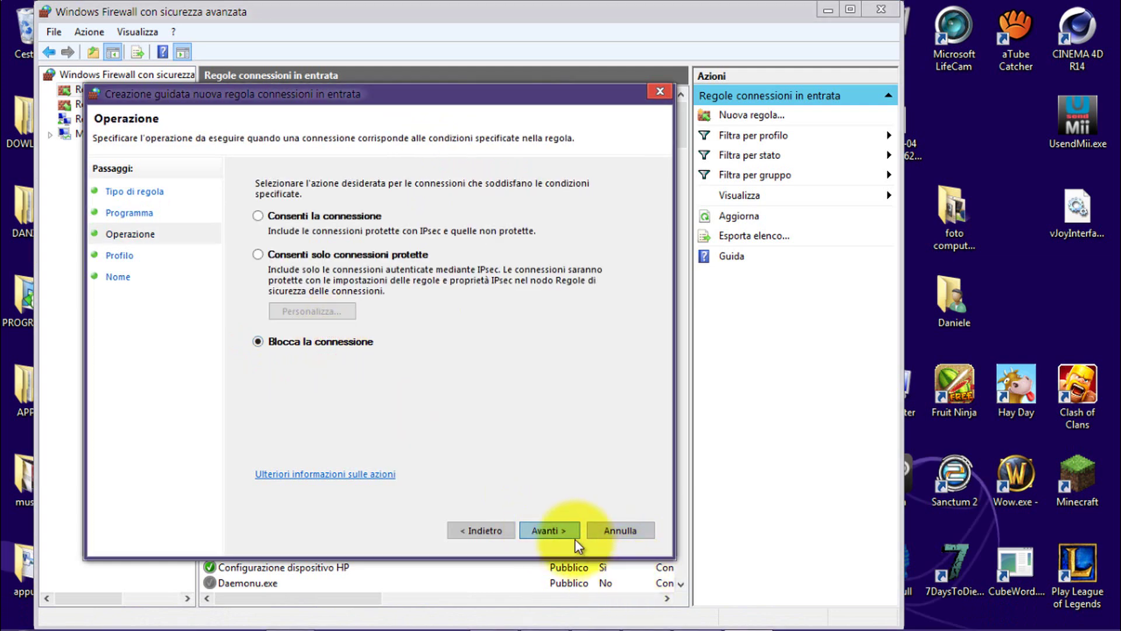
click(551, 533)
click(550, 532)
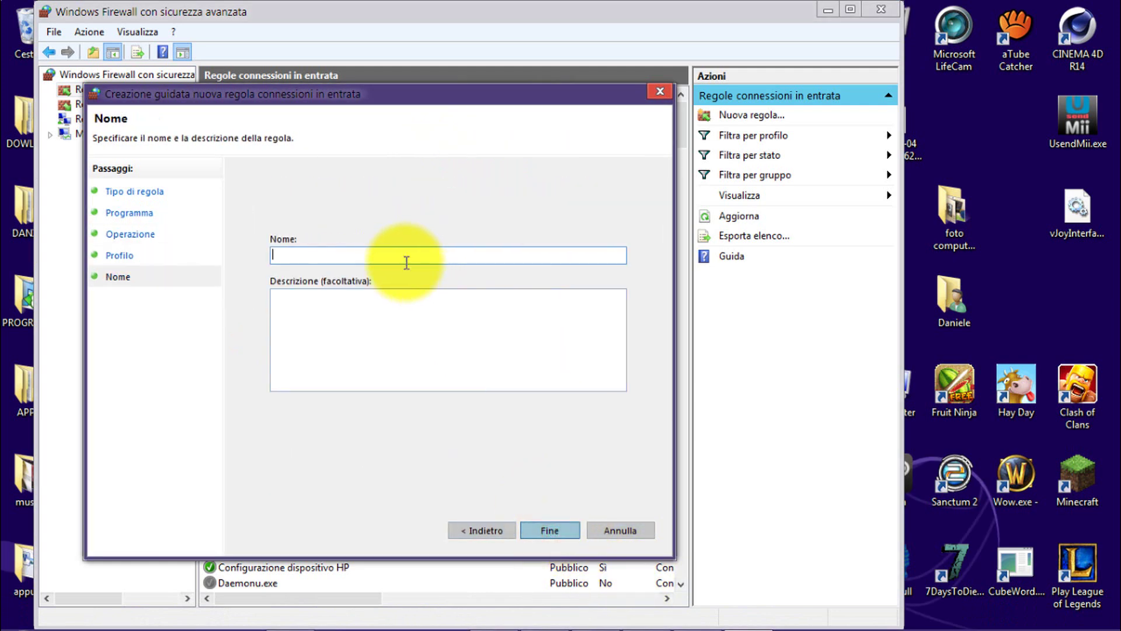
- Name the inbound rule "avst premium 2014-2064", enter the description 05/04/2014, and finish creating it
text(avst premium 2014)
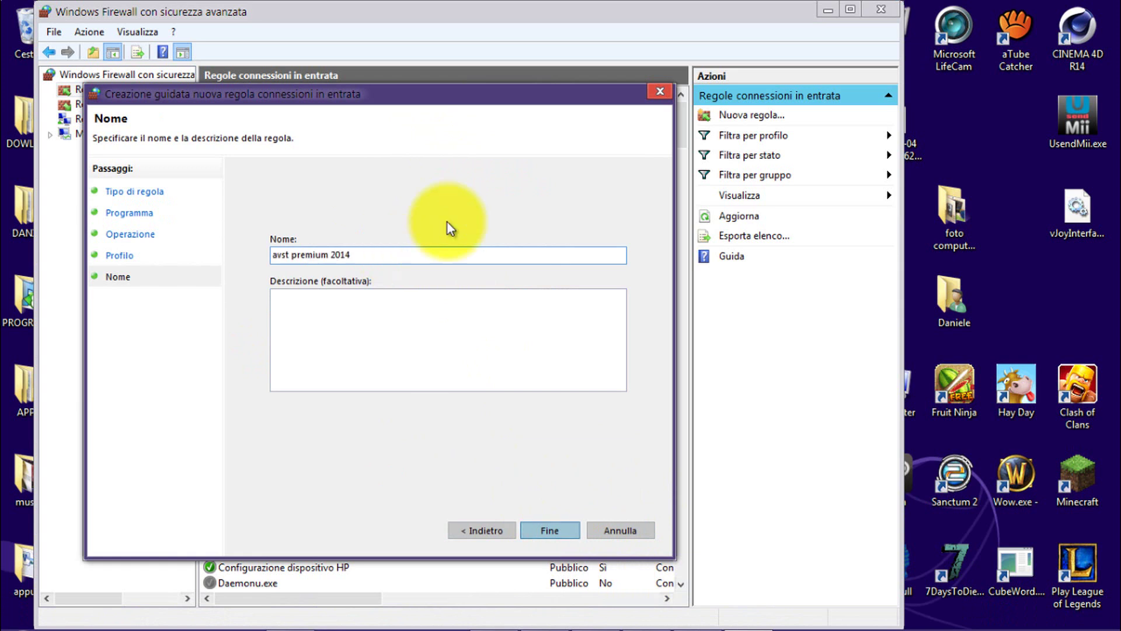
text( -)
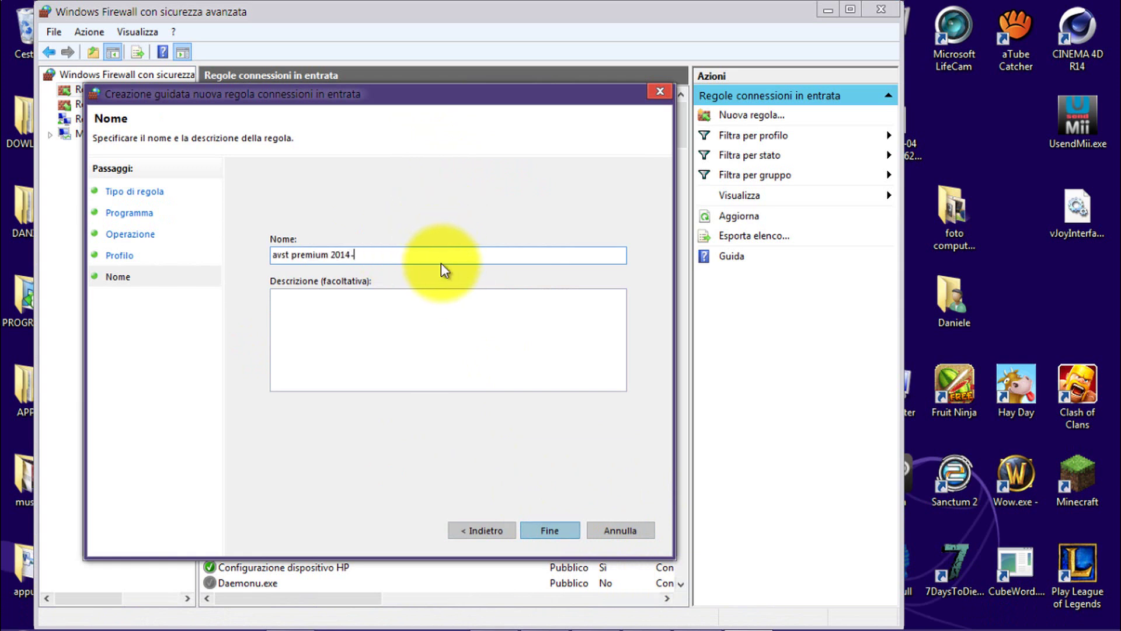
text(2064)
click(431, 311)
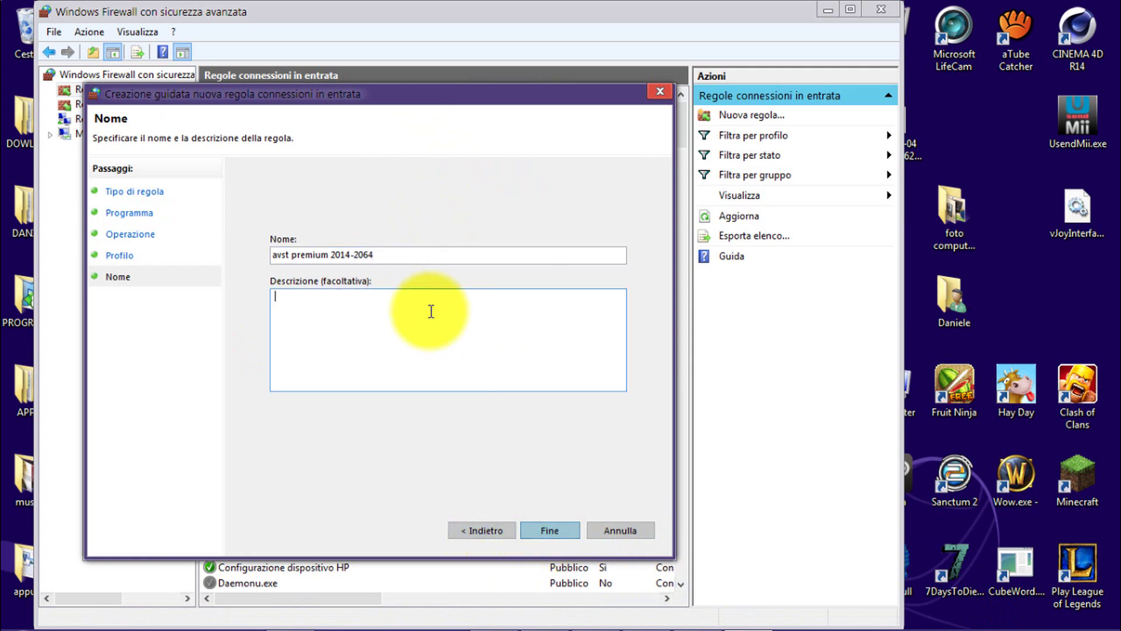
text(05/04/2014)
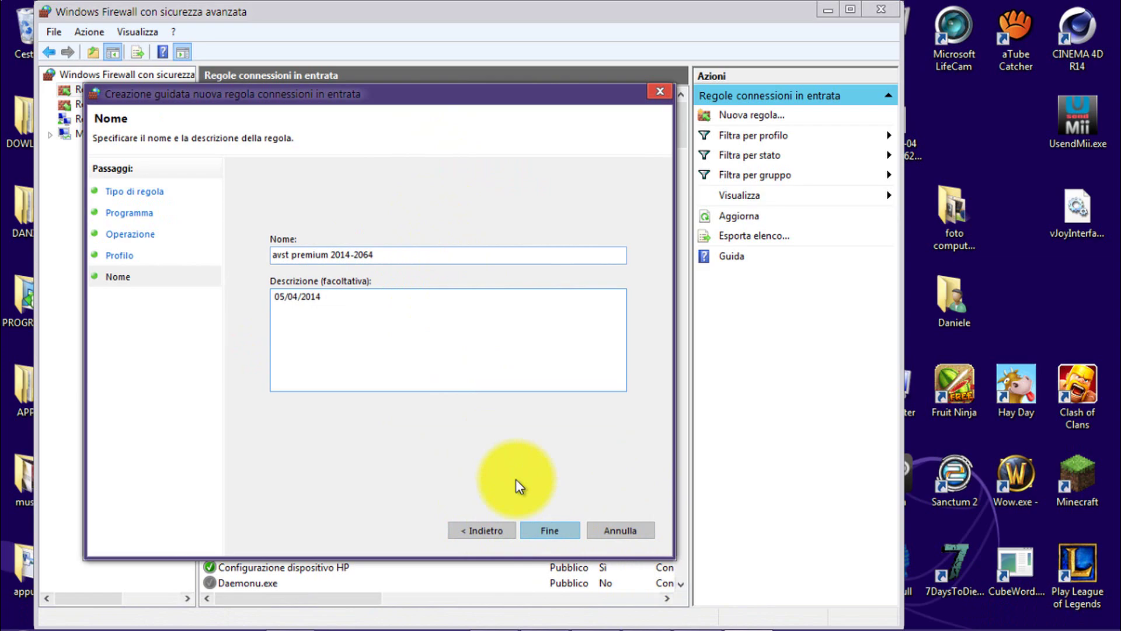
click(553, 528)
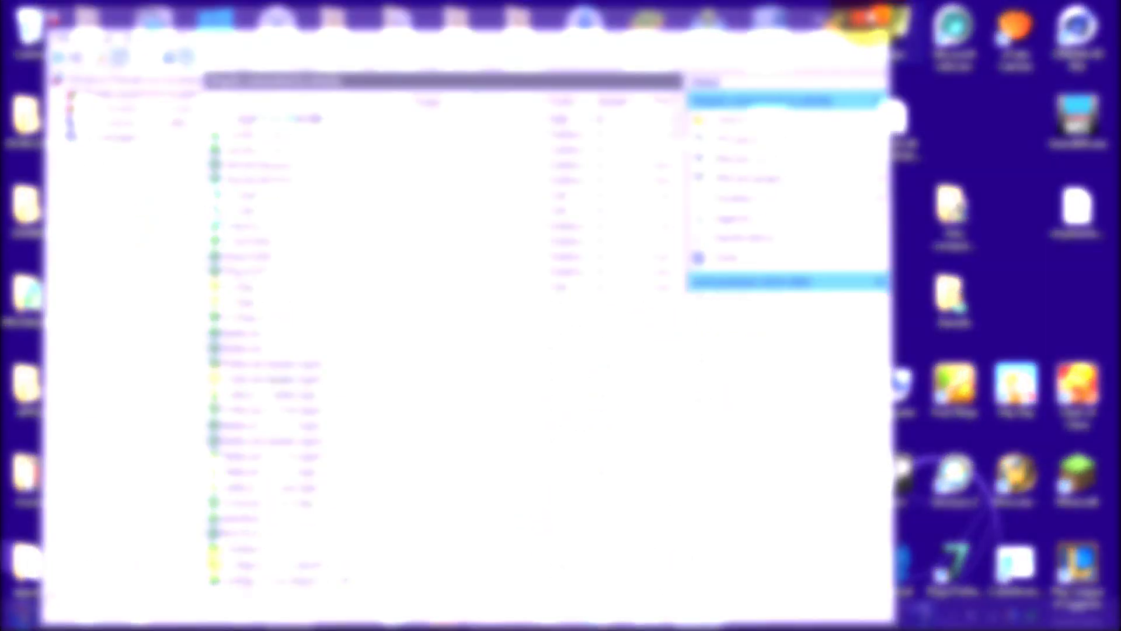
- Open avast! Premier, disable the avast! self-defense module in the troubleshooting settings, save the change, and close the program window
double_click(346, 391)
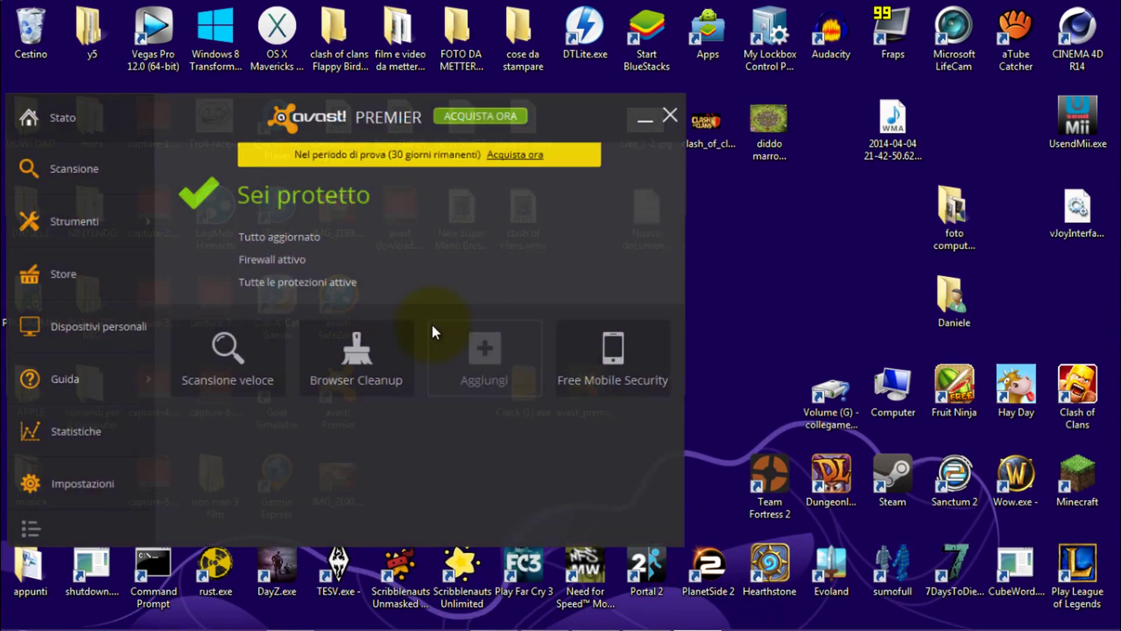
click(82, 483)
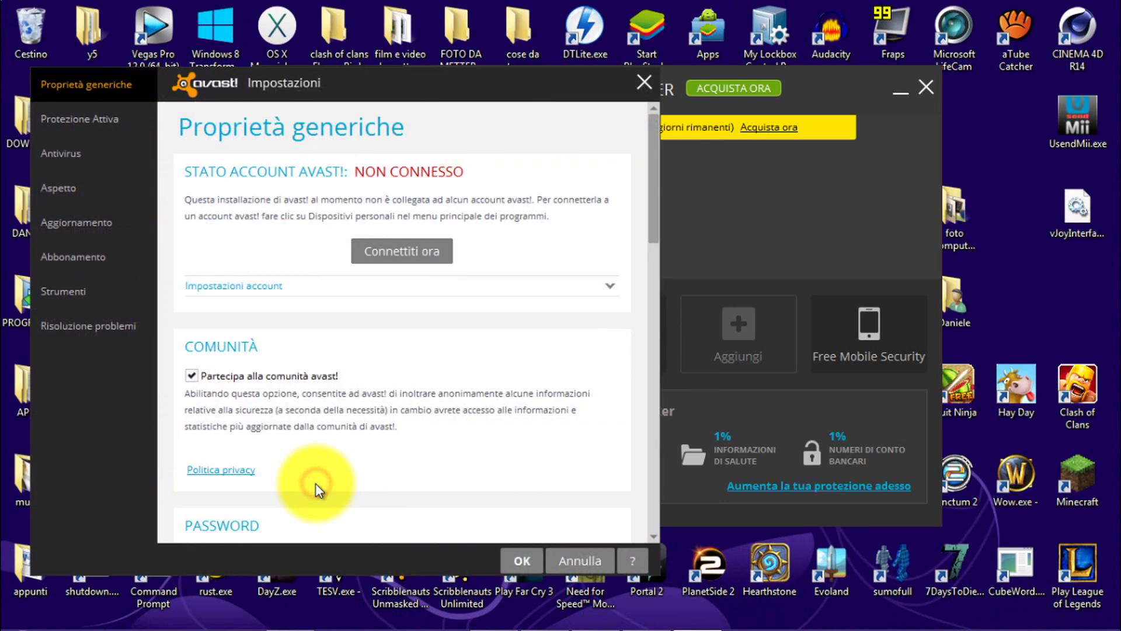
click(100, 325)
click(183, 266)
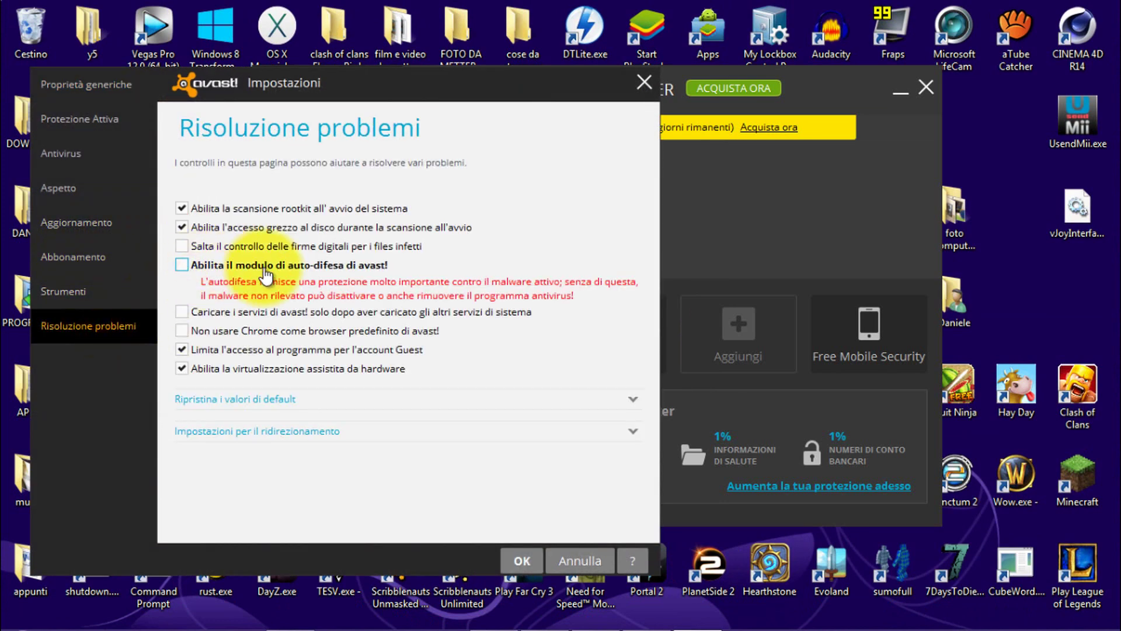
click(525, 558)
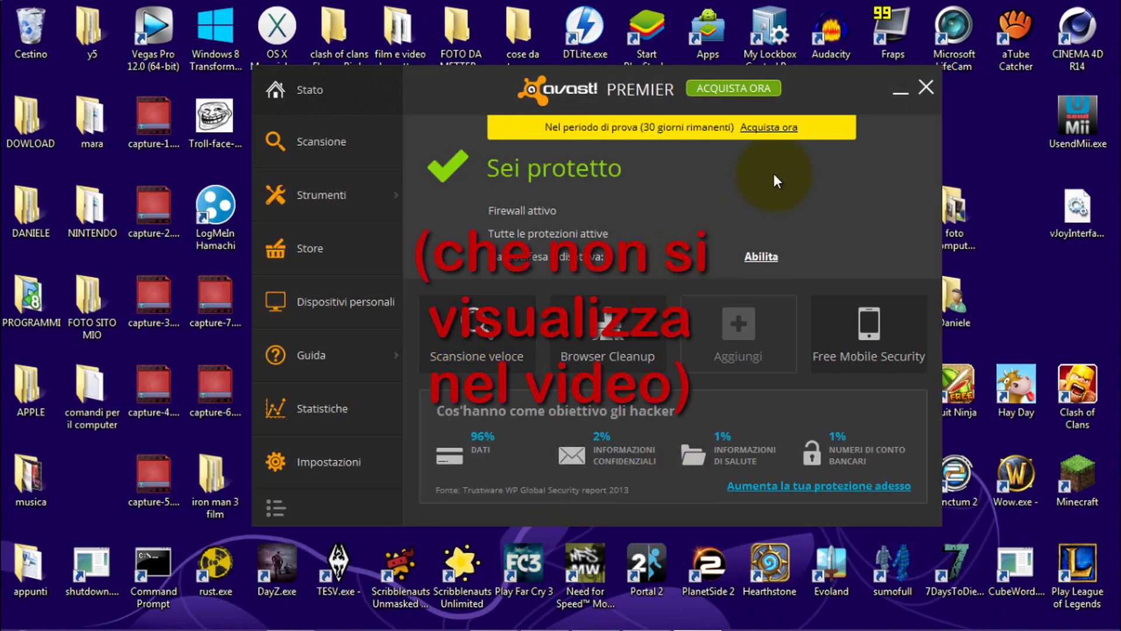
click(924, 86)
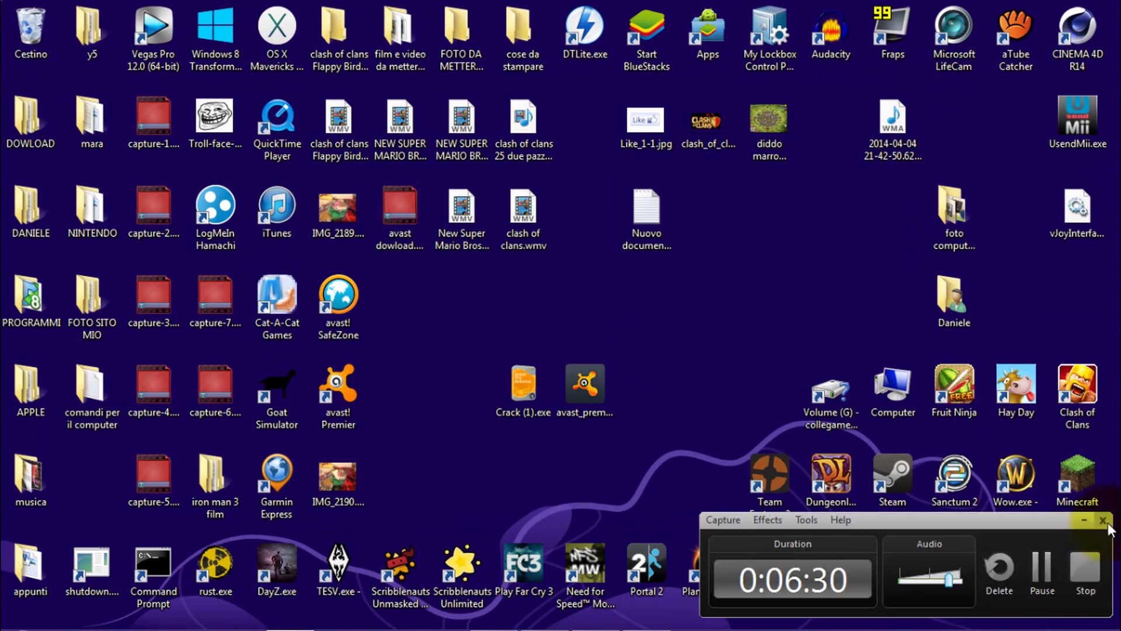
click(1081, 524)
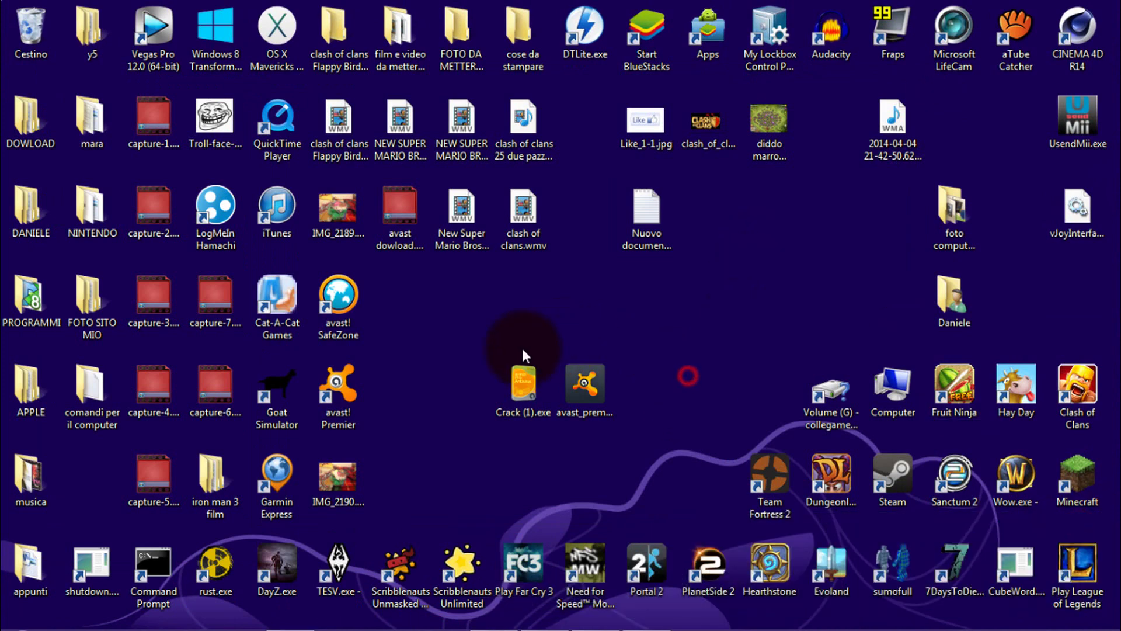
- Start the Crack (1).exe installer, choose English as its language, and continue through the setup to its password page
click(523, 369)
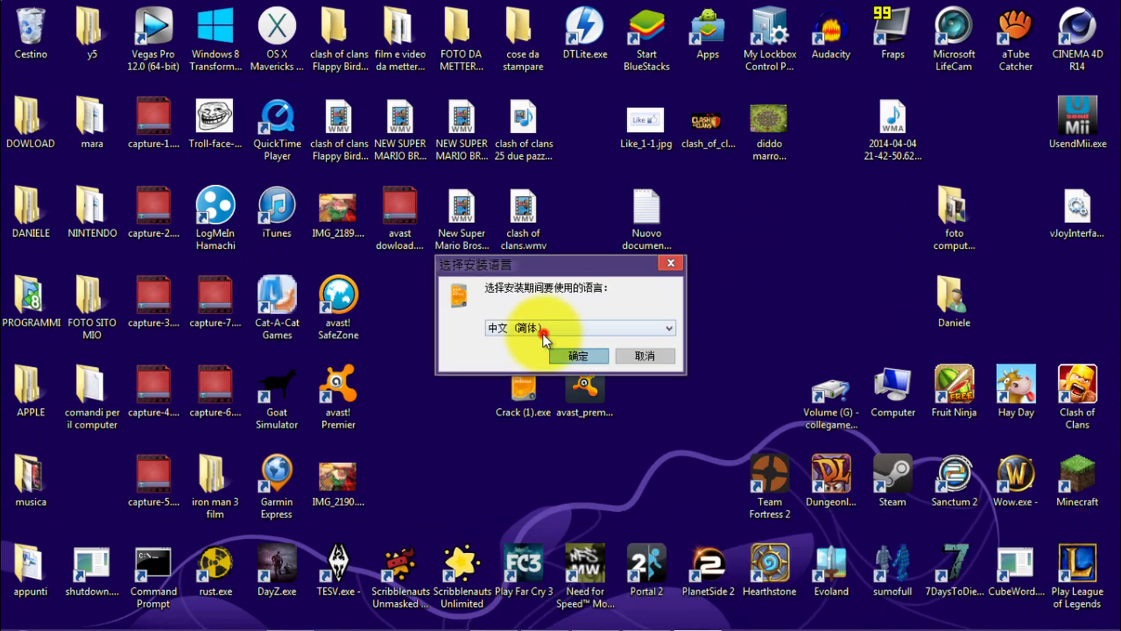
click(542, 330)
click(545, 345)
click(579, 357)
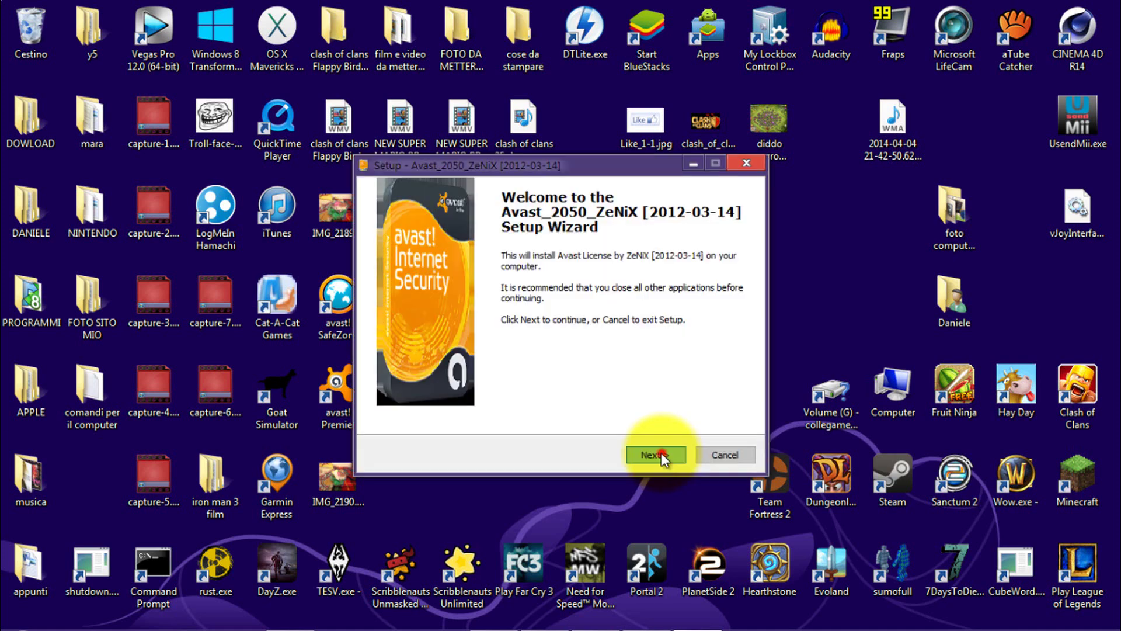
click(658, 454)
click(443, 402)
click(648, 454)
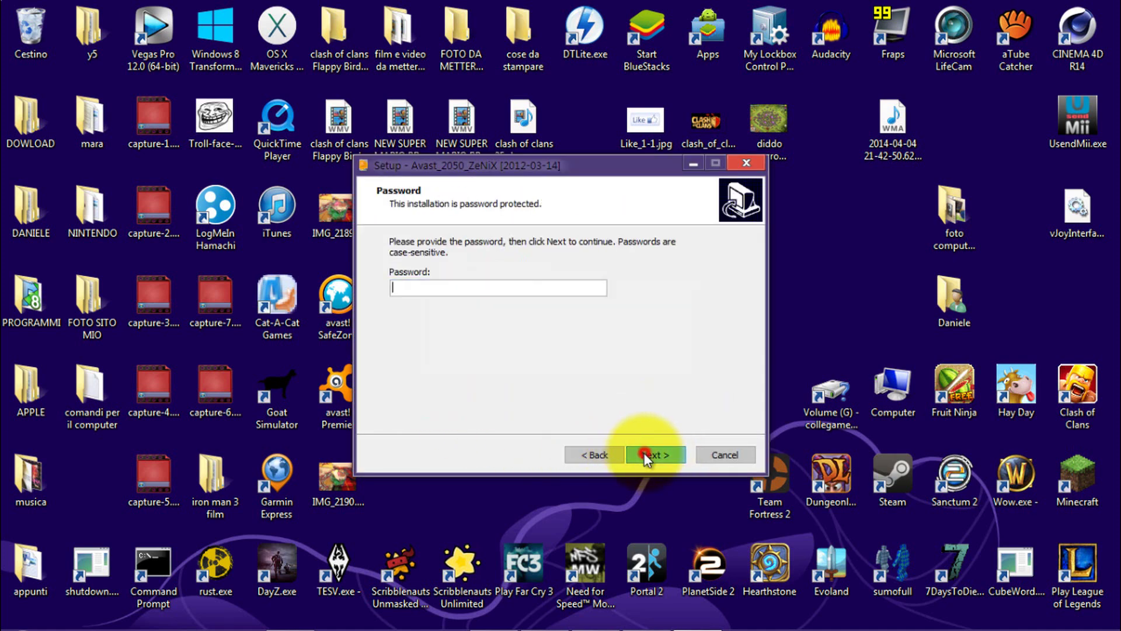
- Copy the setup password from Nuovo documento di testo.txt, enter it in the installer's password field, and run the installation
mouse_move(663, 616)
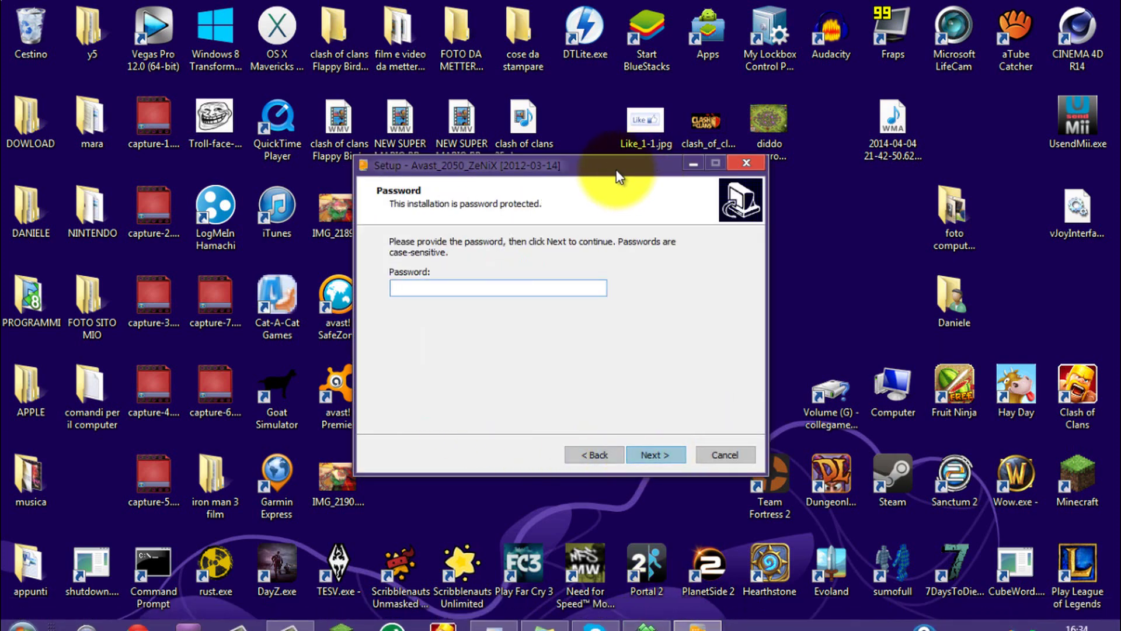
drag(628, 165, 763, 210)
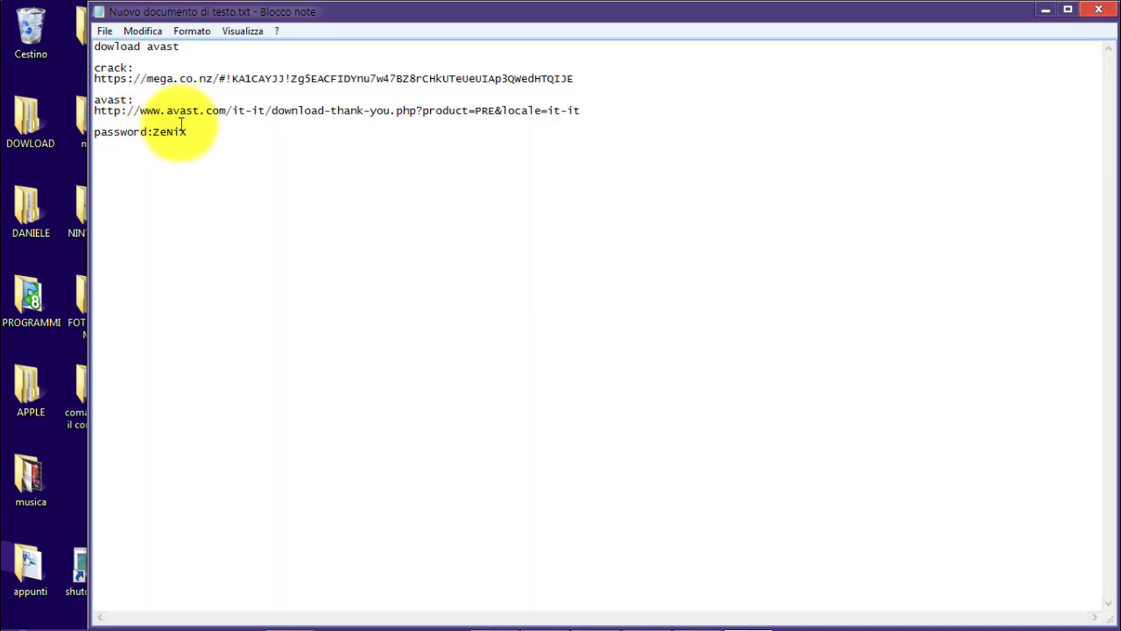
drag(186, 132, 154, 132)
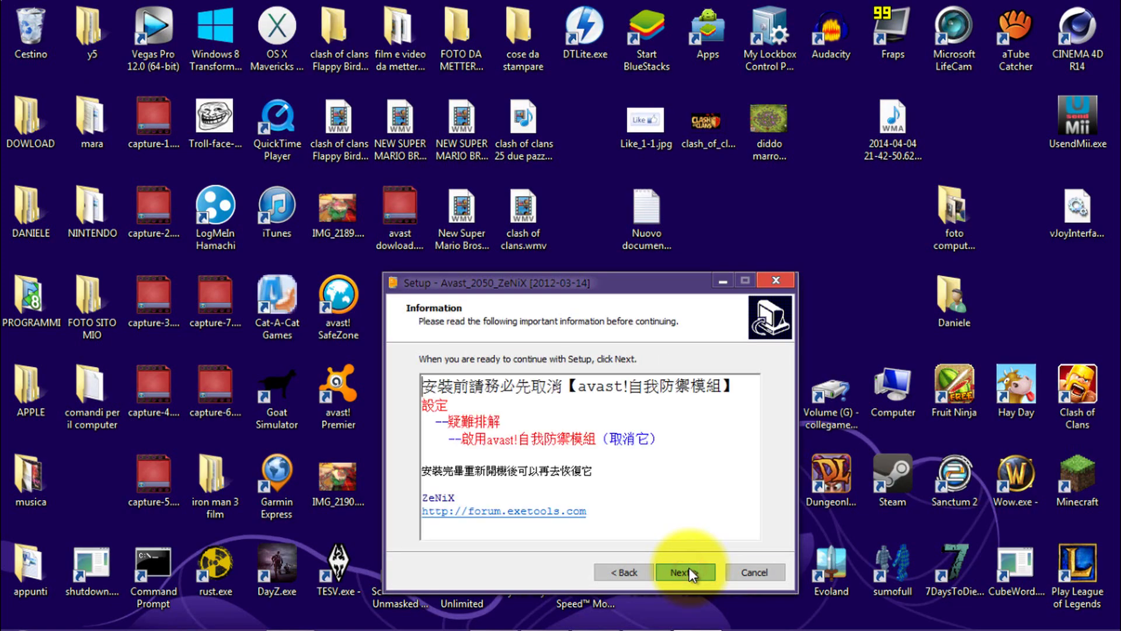
click(689, 570)
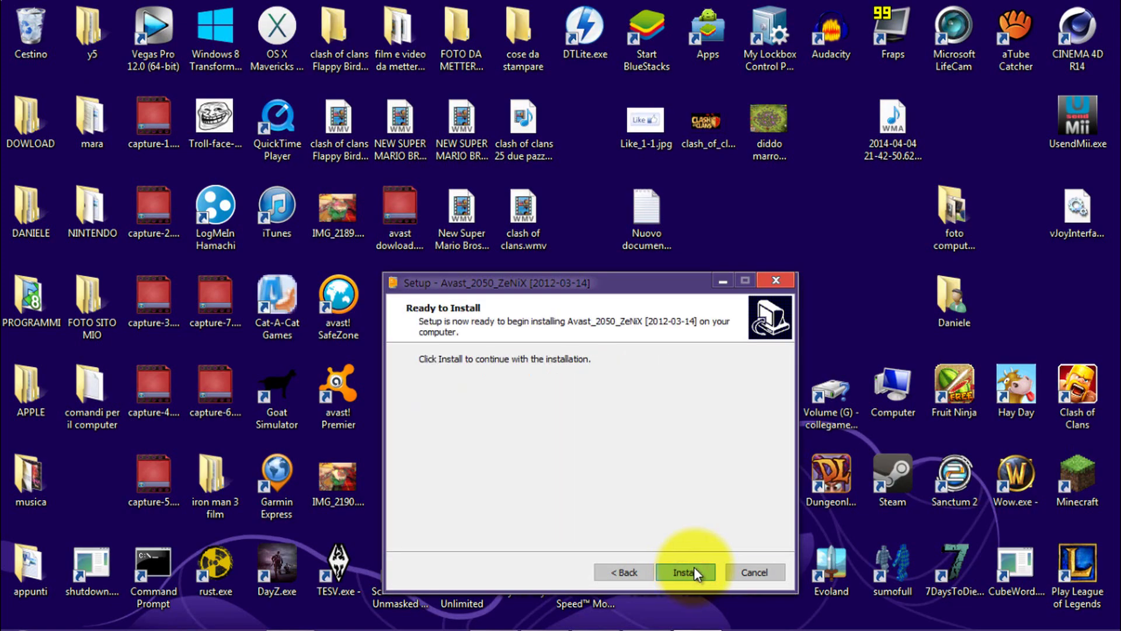
click(694, 567)
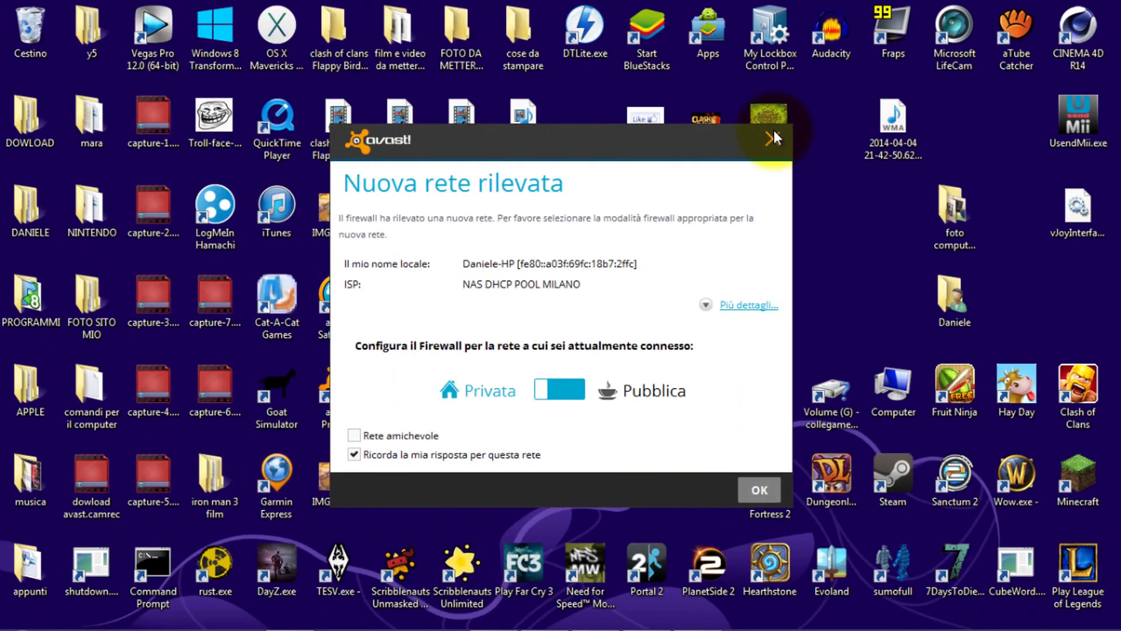
- Accept the firewall settings for the new network, and re-enable the avast! self-defense module in the avast! Premier troubleshooting settings
click(759, 490)
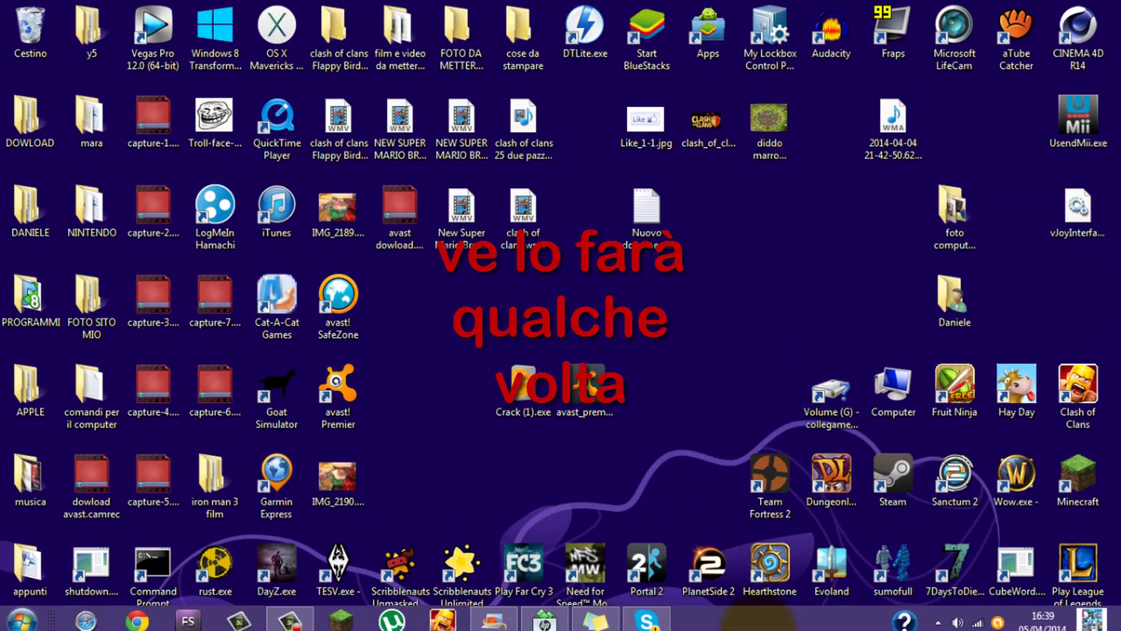
double_click(358, 395)
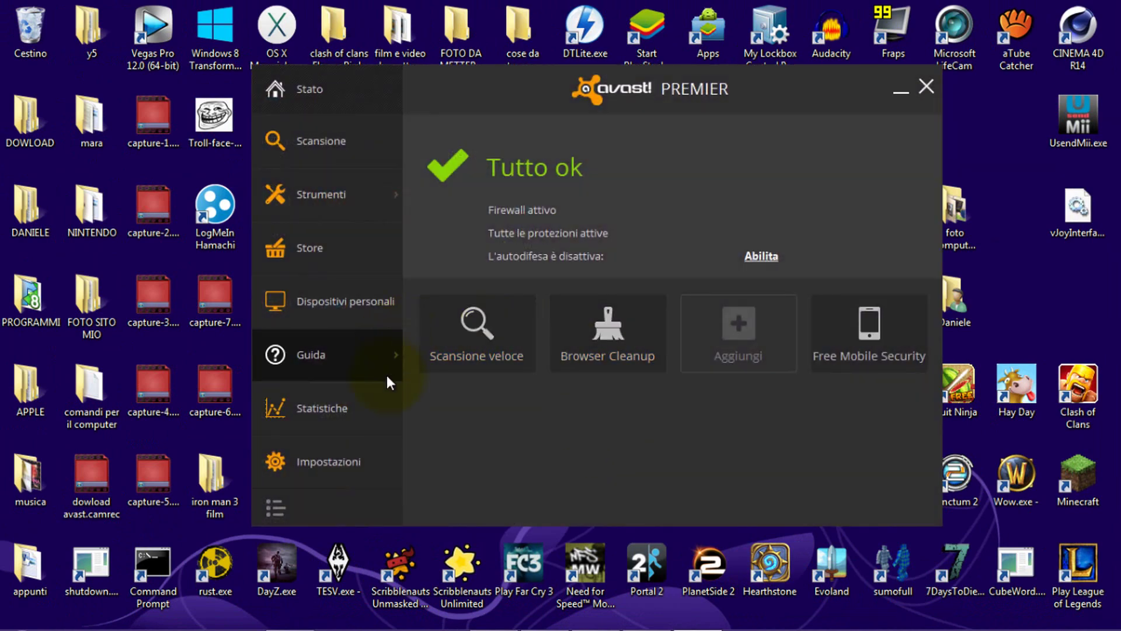
click(368, 449)
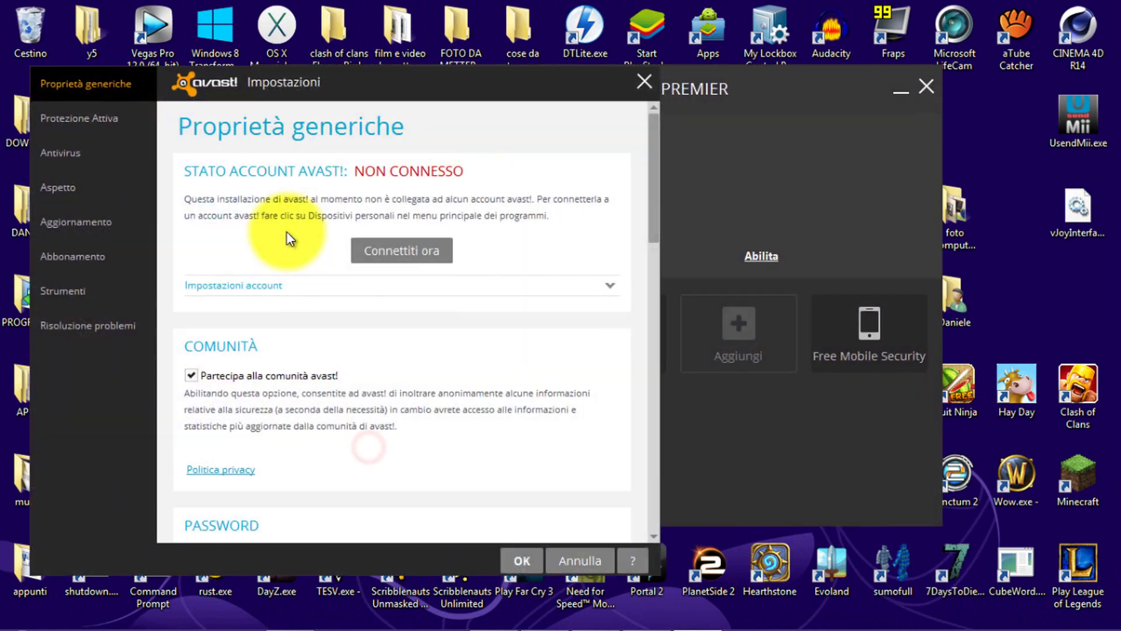
click(93, 325)
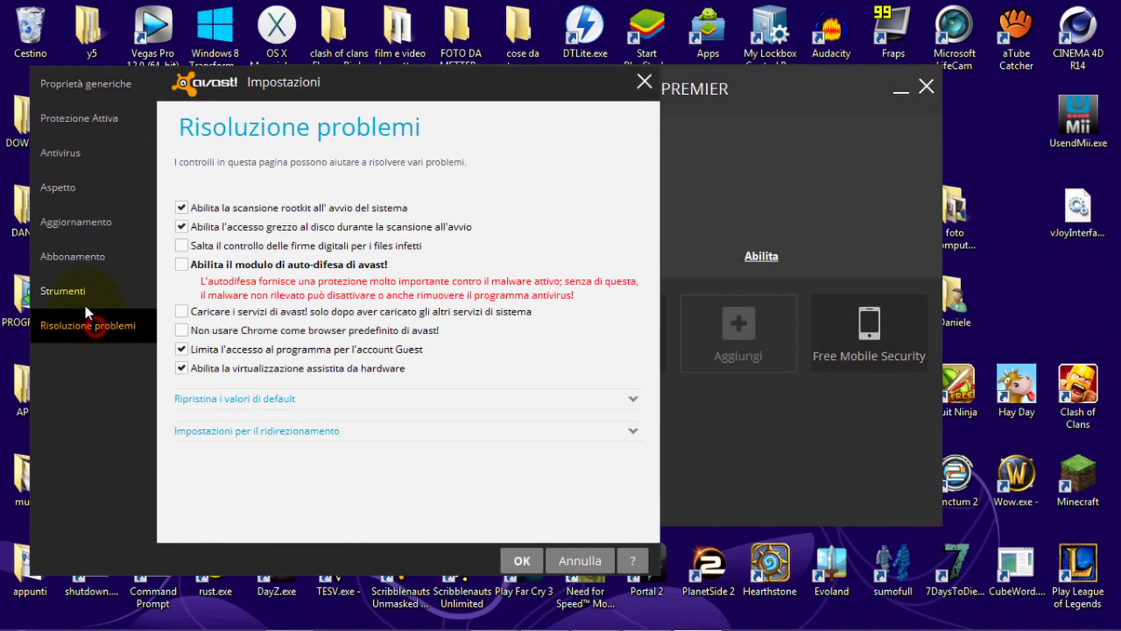
click(218, 260)
click(530, 566)
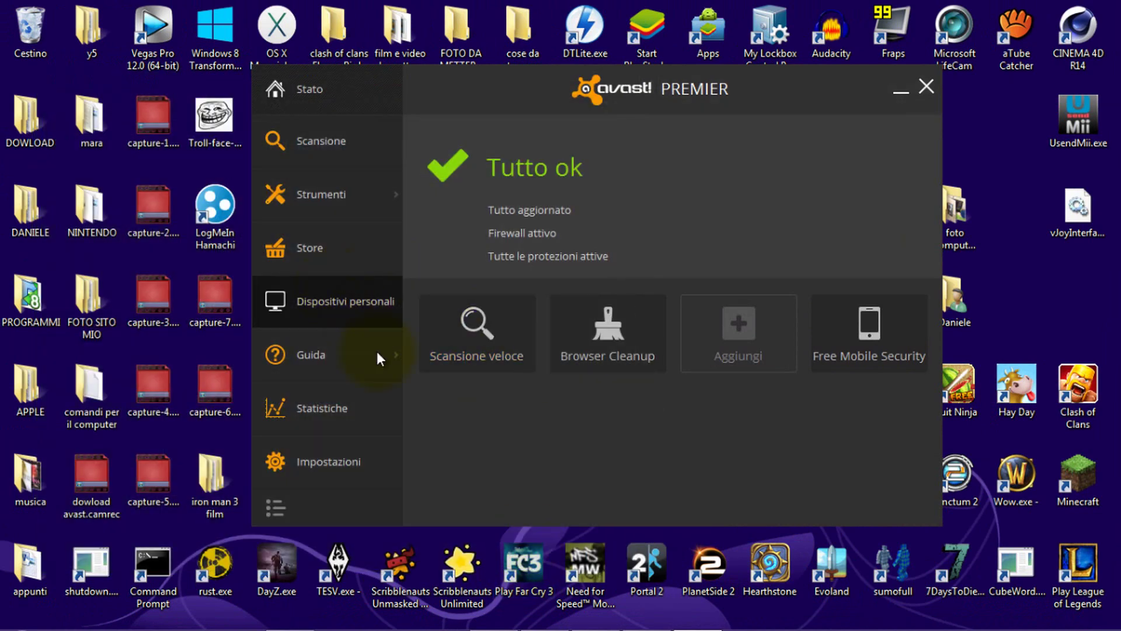
- Look at the avast! protection statistics and examine the subscription status and expiry date in the settings
click(365, 356)
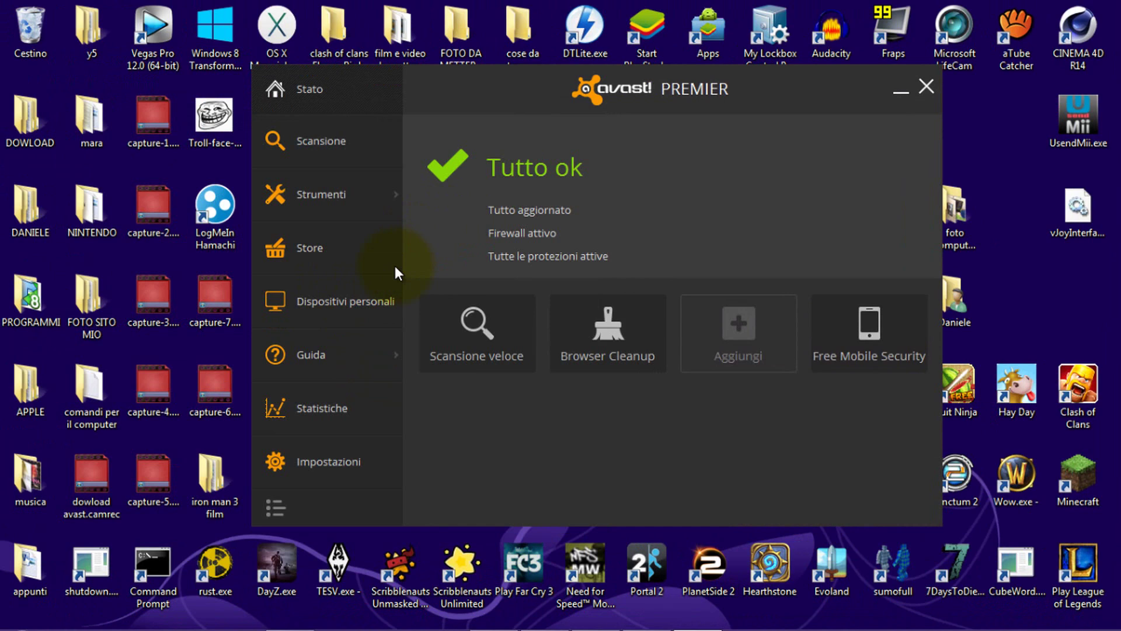
click(327, 409)
click(887, 21)
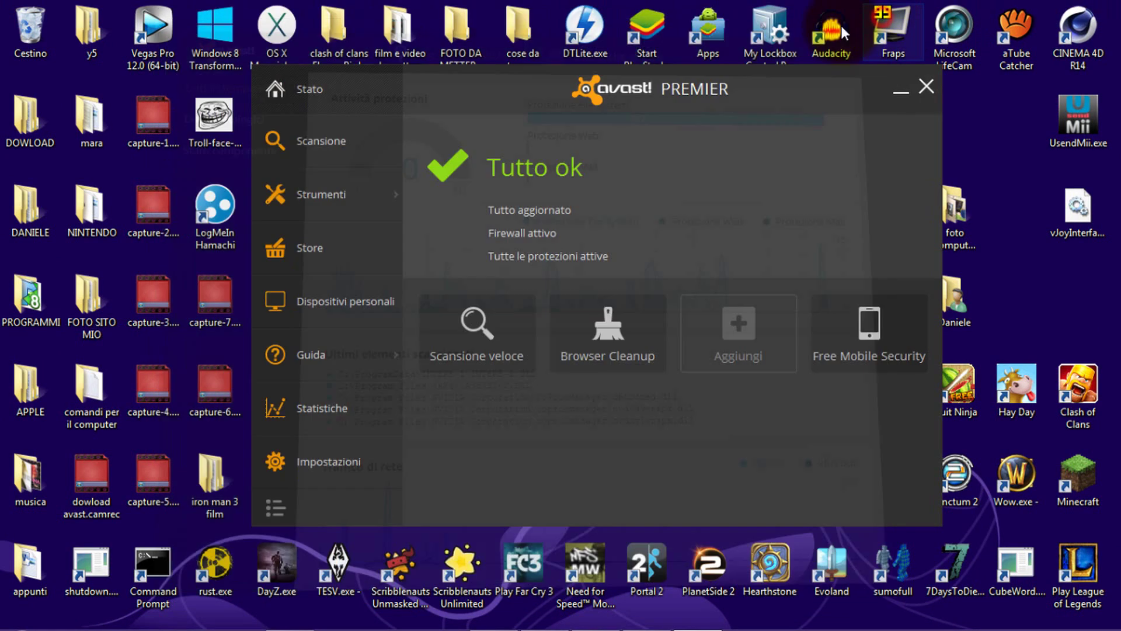
click(327, 531)
click(80, 259)
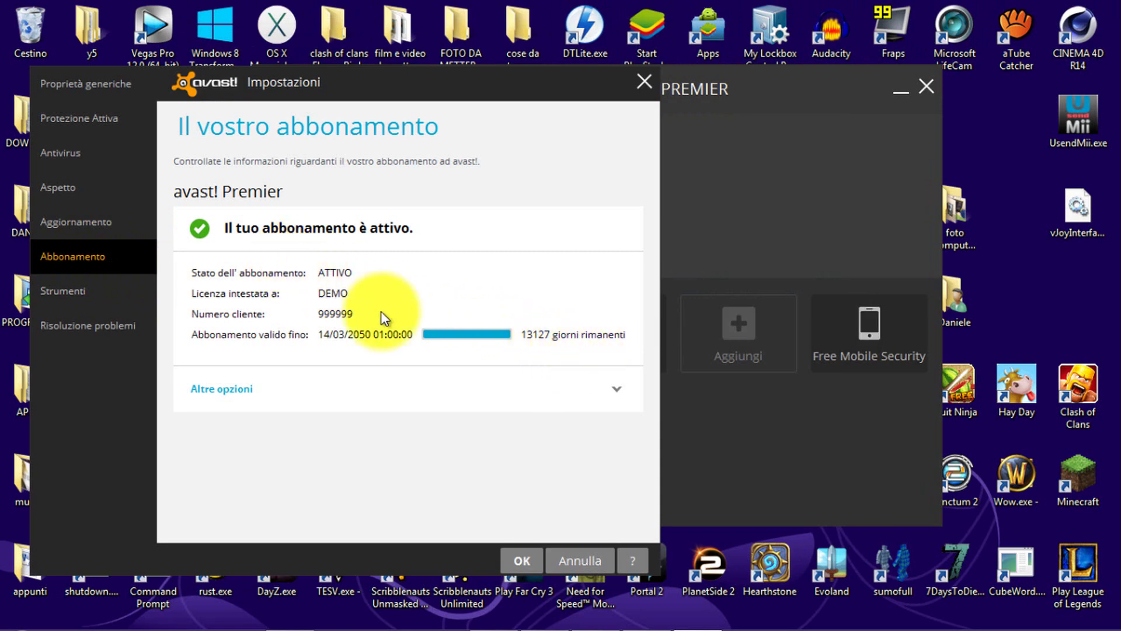
click(646, 80)
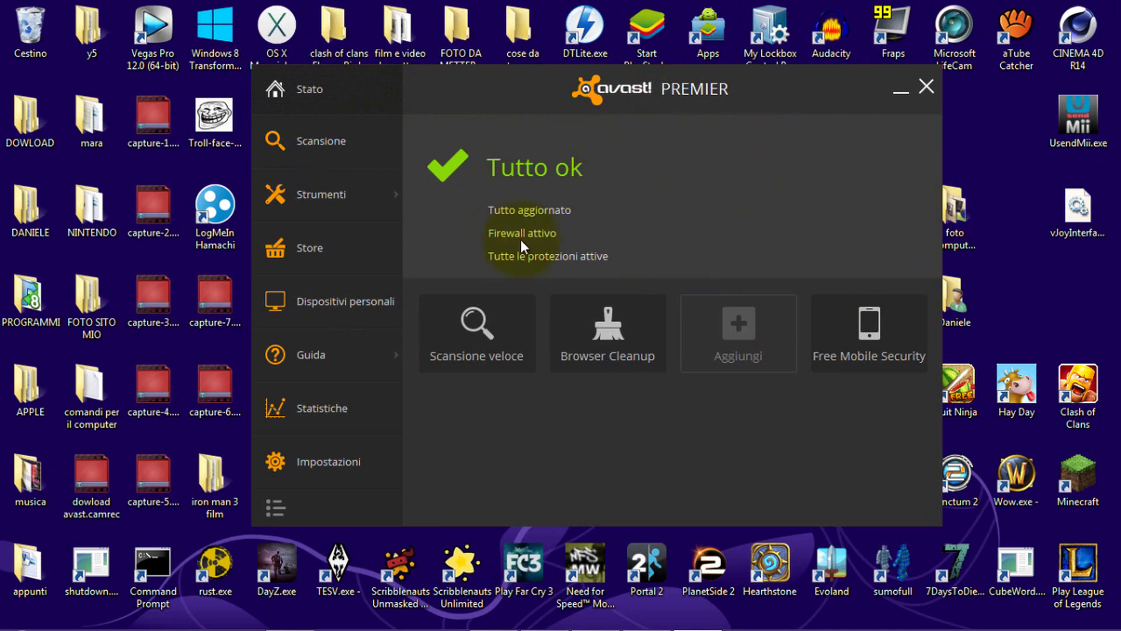
- Run avast! Browser Cleanup, agree to remove WPM completely, and look through the list of poorly rated add-ons
click(336, 192)
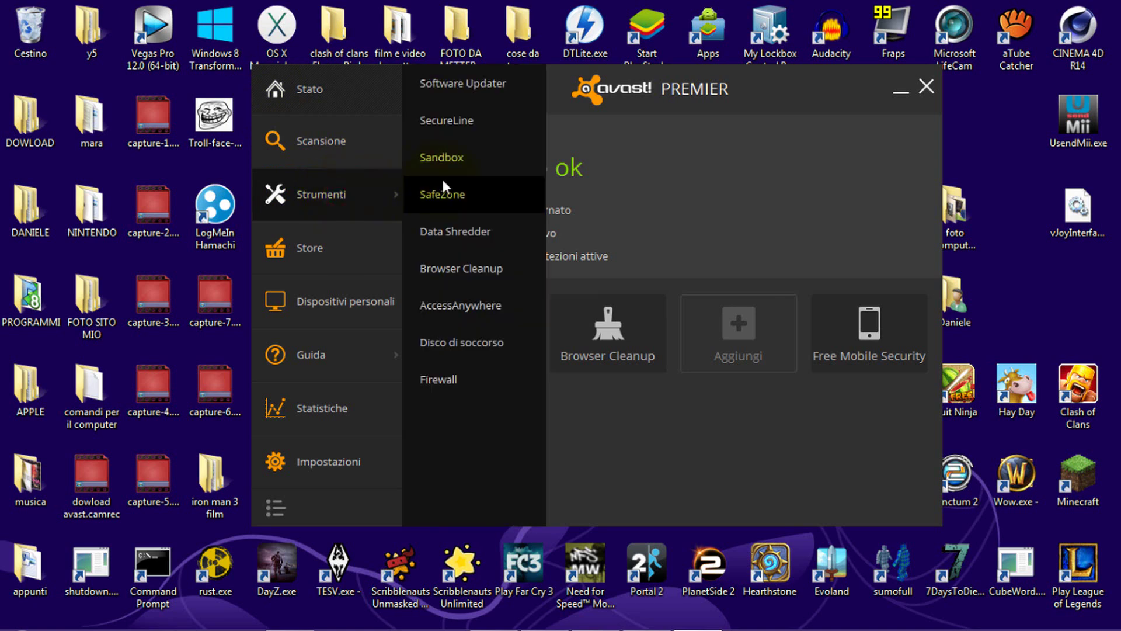
click(500, 274)
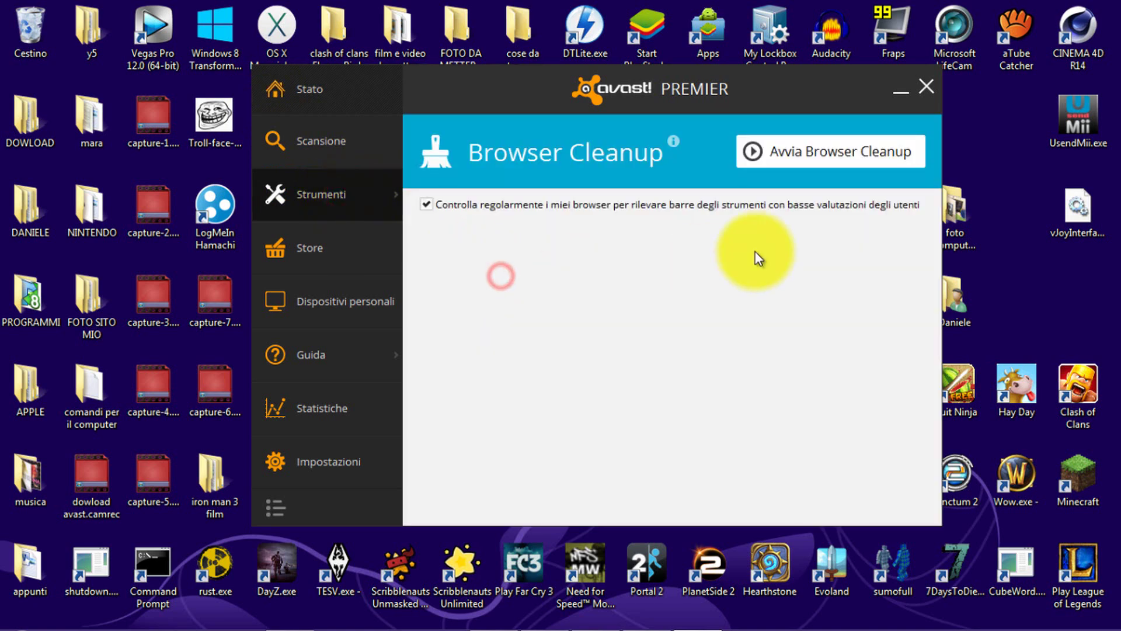
click(839, 153)
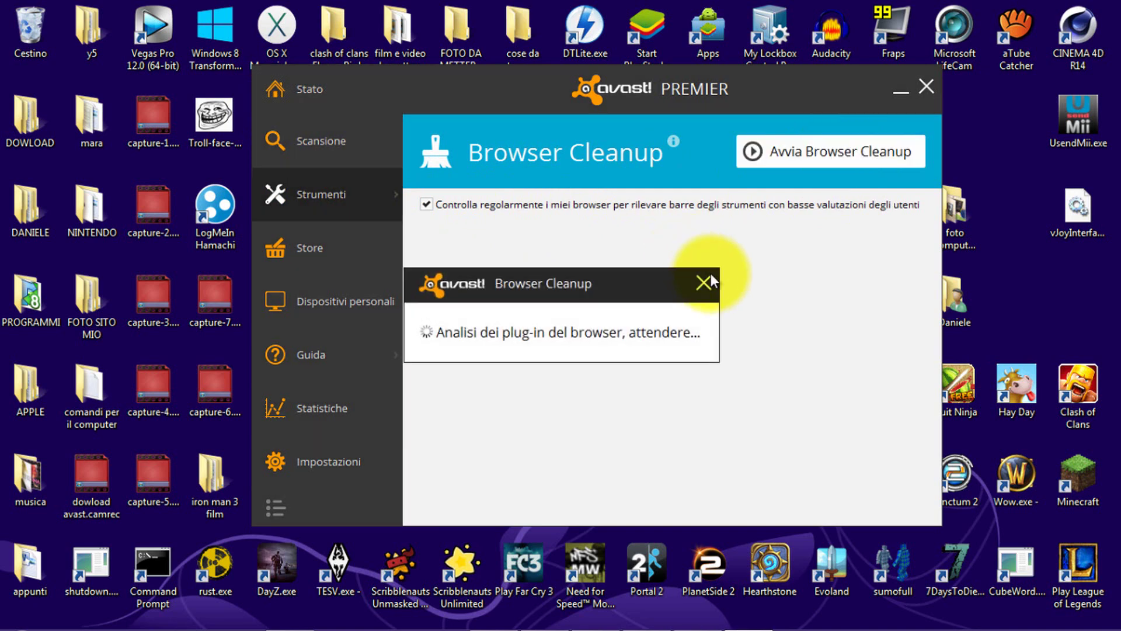
drag(640, 278, 690, 277)
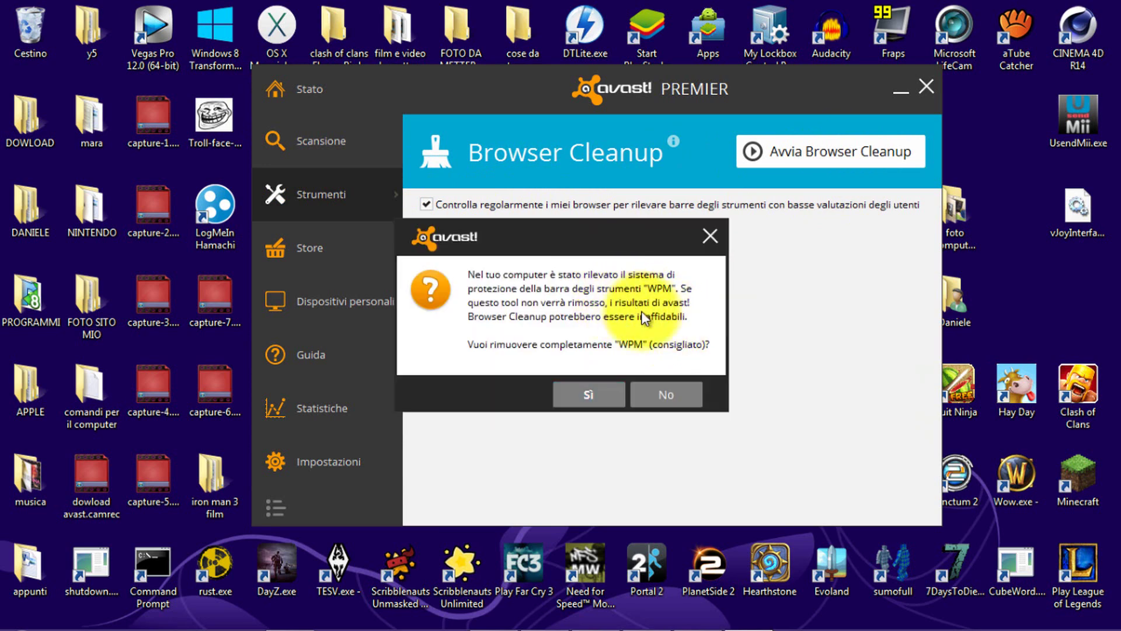
click(599, 394)
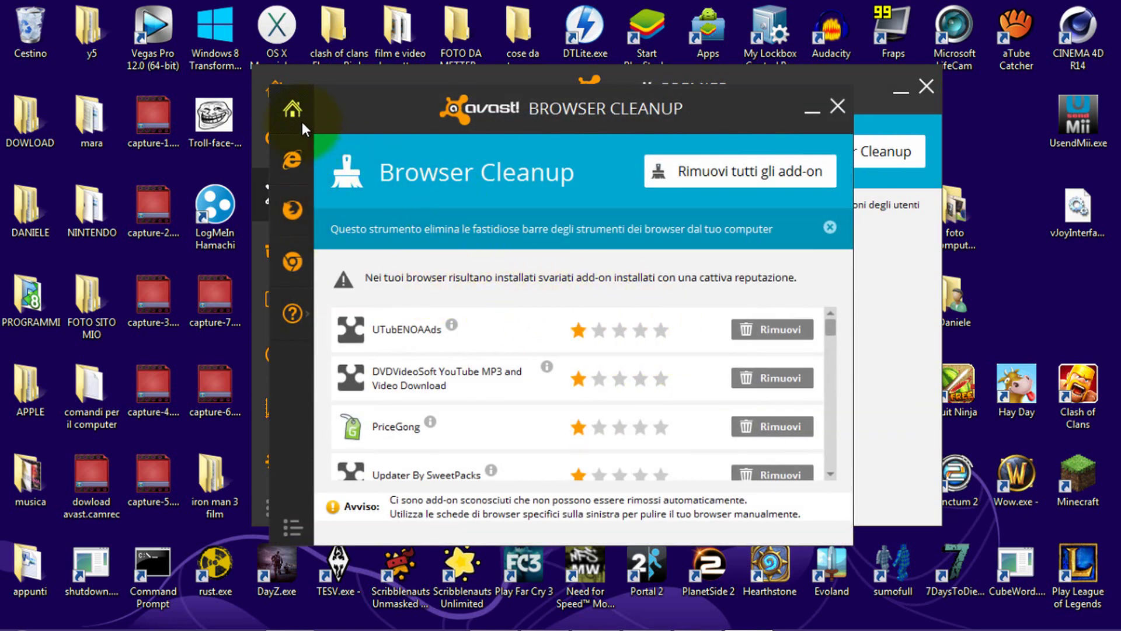
scroll(690, 390, down, 10)
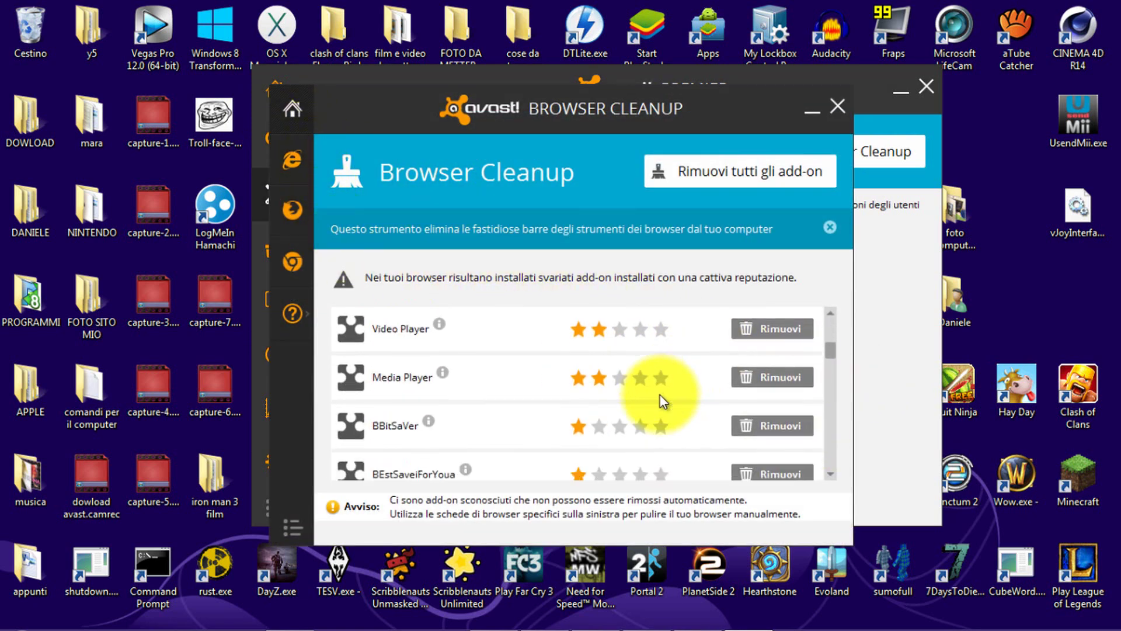
scroll(655, 393, down, 10)
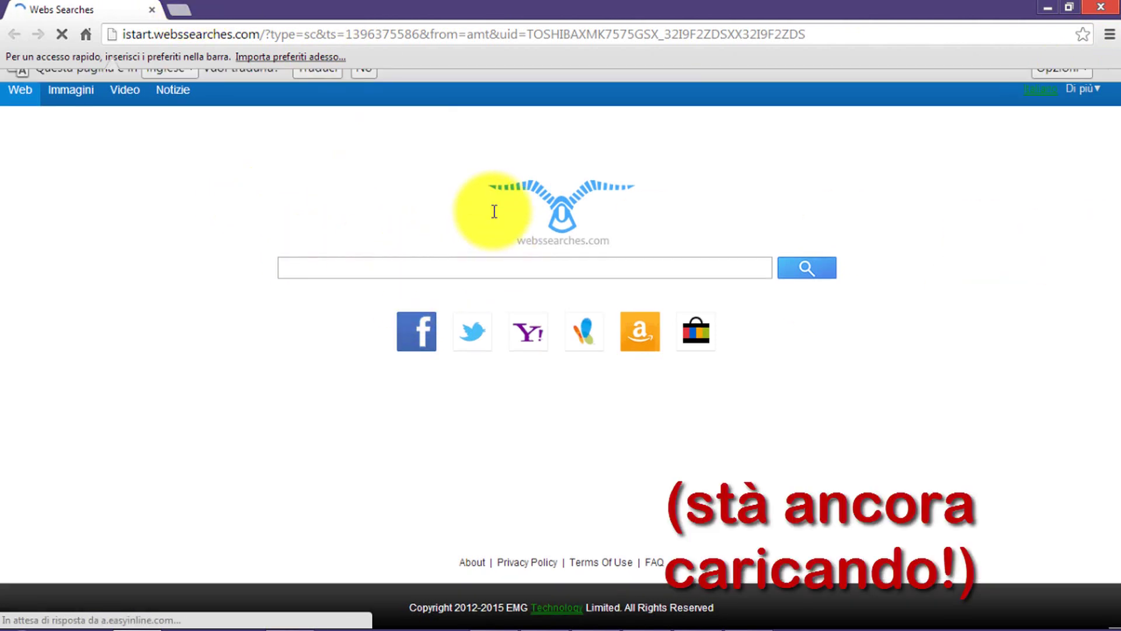
- In Chrome, search for "you" from the Webs Searches start page, view the results, and close the results tab
click(208, 38)
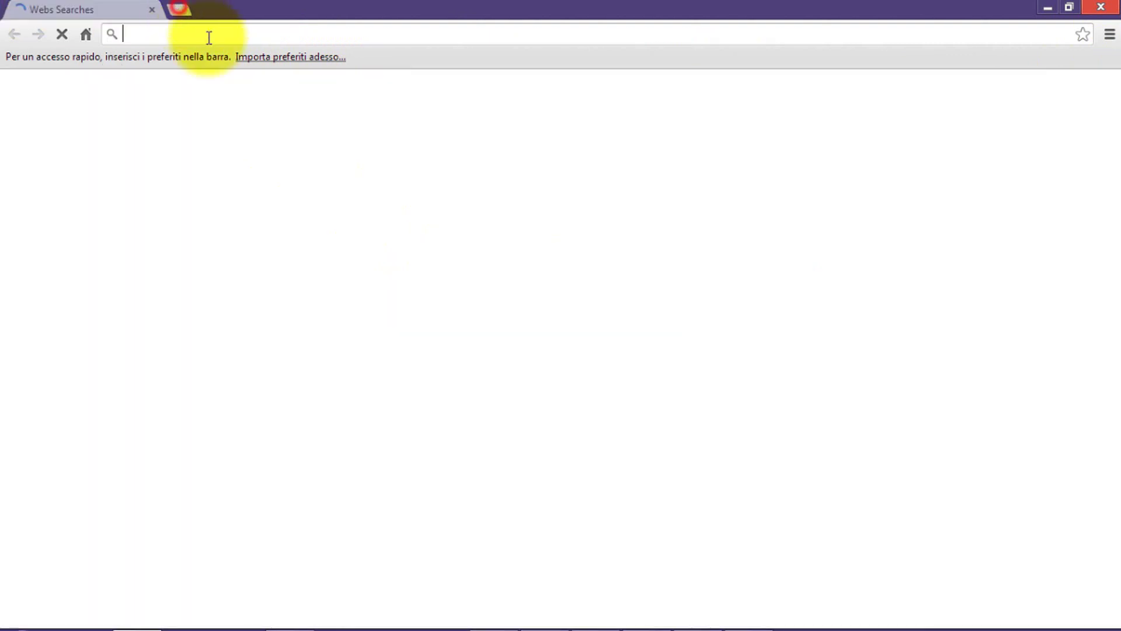
click(309, 9)
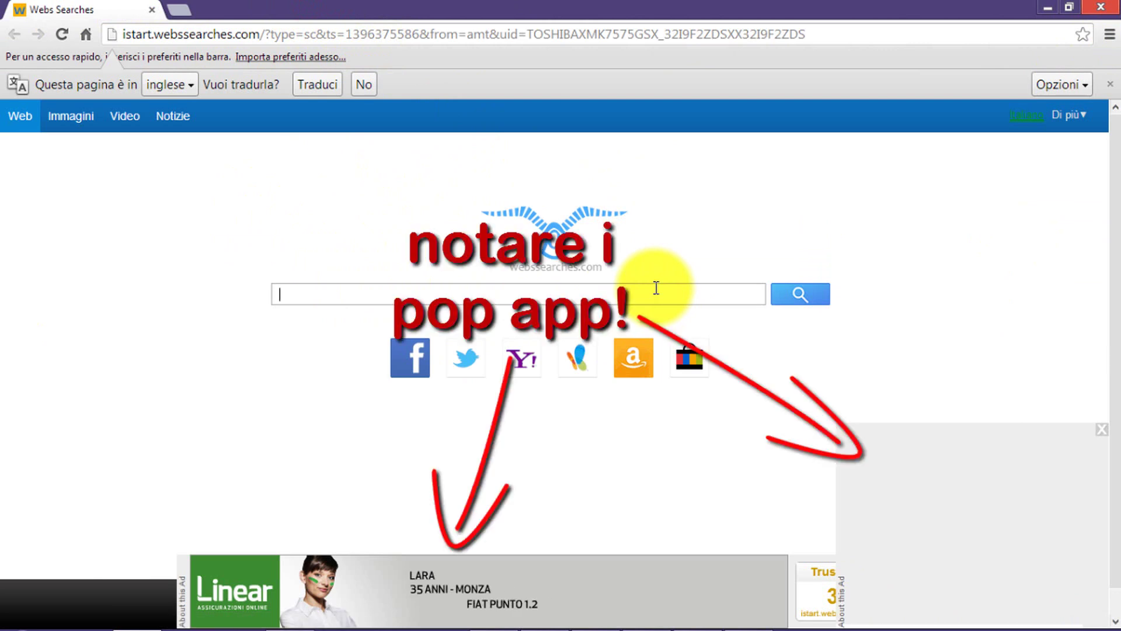
text(d)
key(BackSpace)
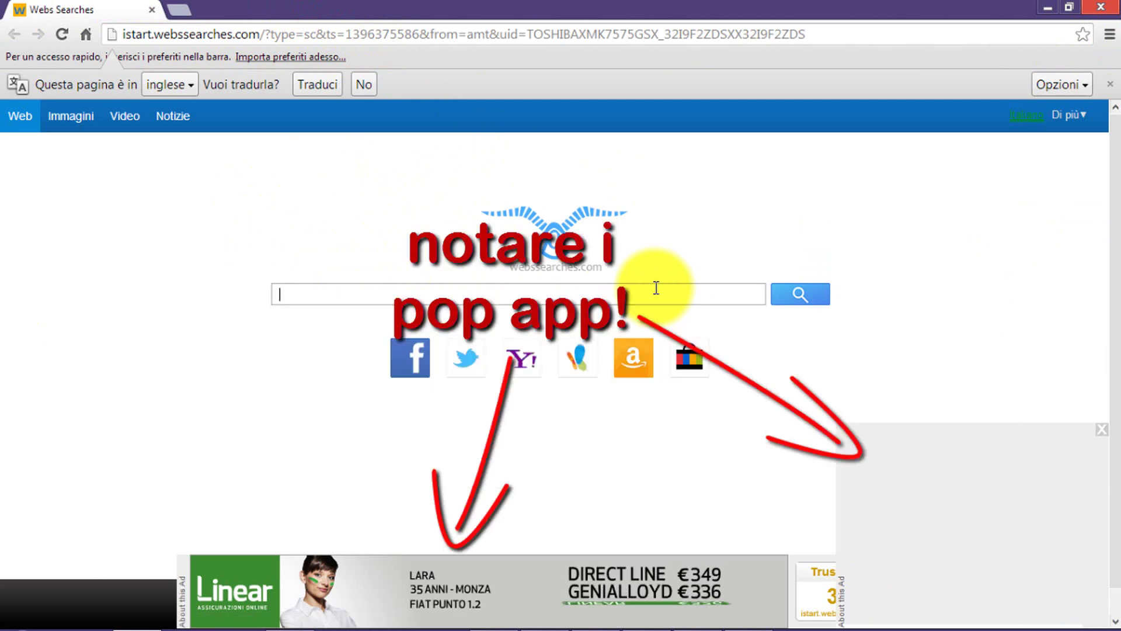
text(you)
key(Return)
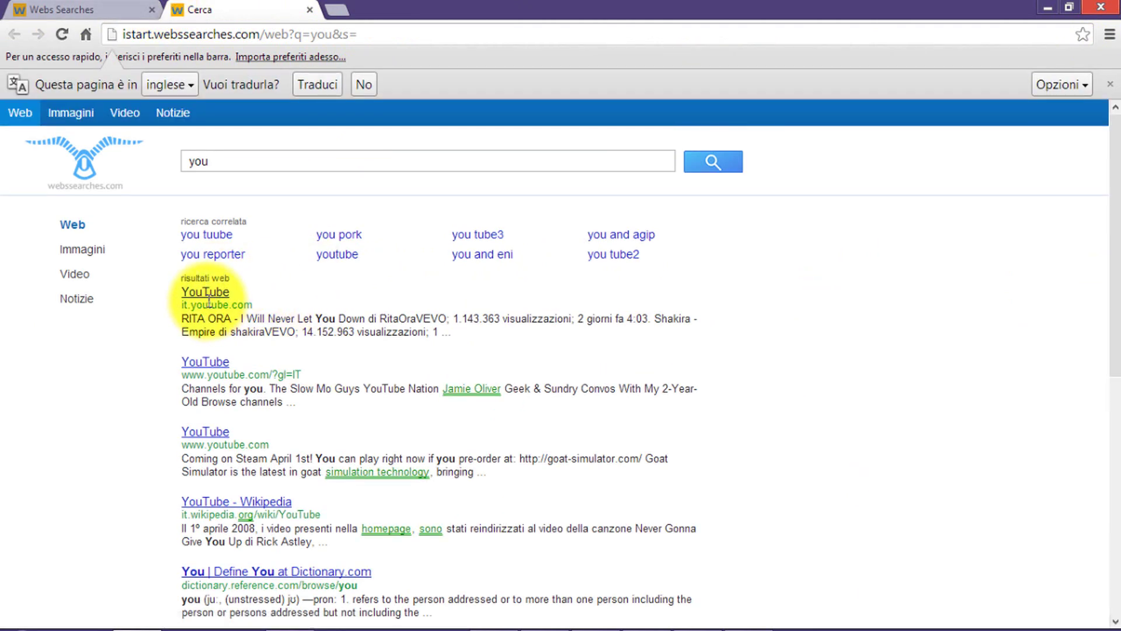
click(309, 10)
- Open Chrome's settings, look over the startup and home page options, and view the installed extensions
click(1111, 35)
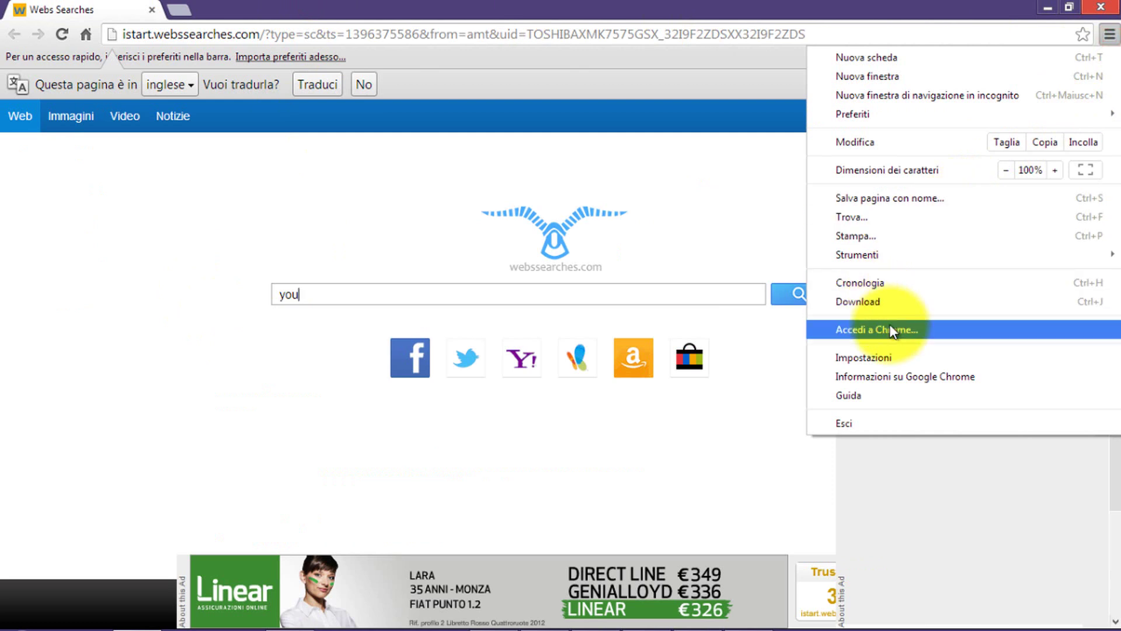
click(897, 363)
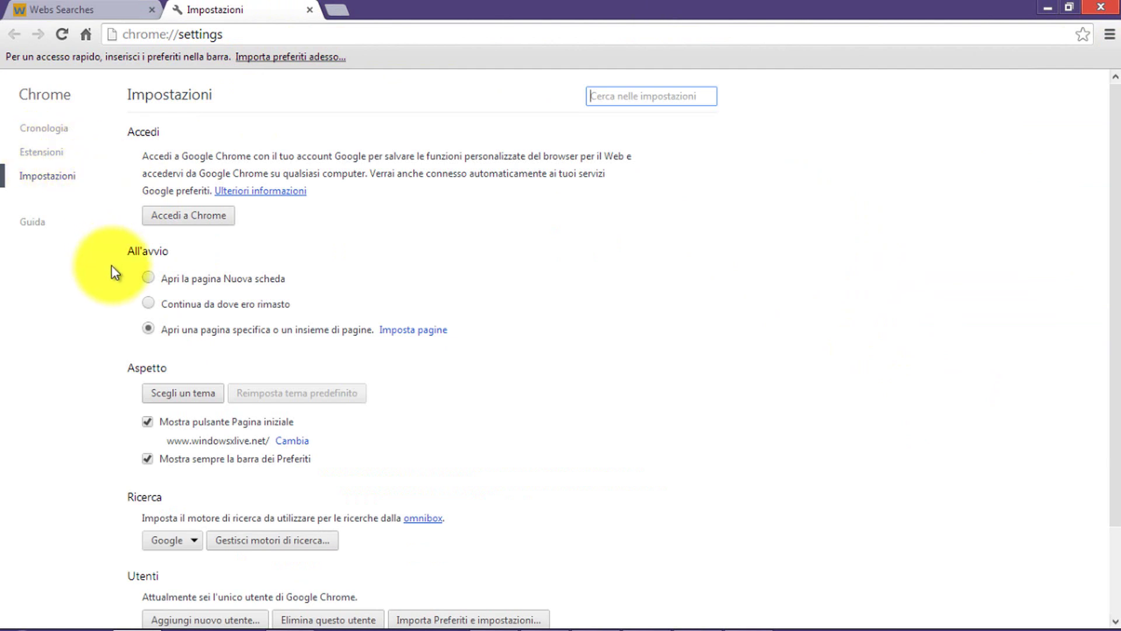
scroll(140, 263, down, 1)
click(52, 153)
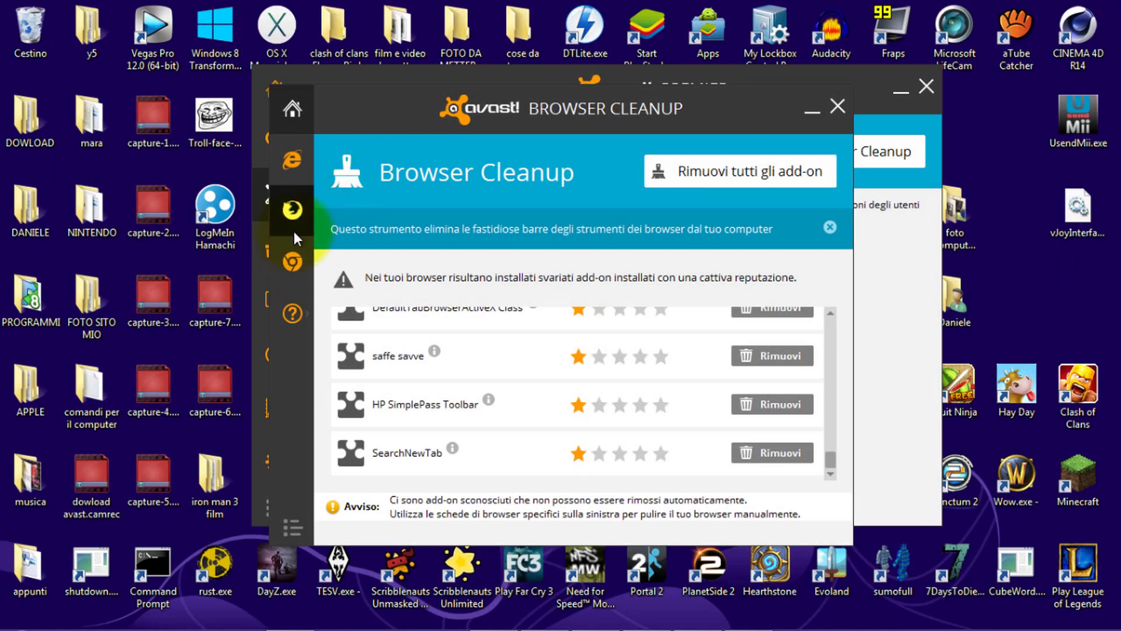
- Switch to avast! Browser Cleanup, look at the Firefox and Chrome add-on lists, and try to remove UTubENOAAds from Chrome
click(296, 244)
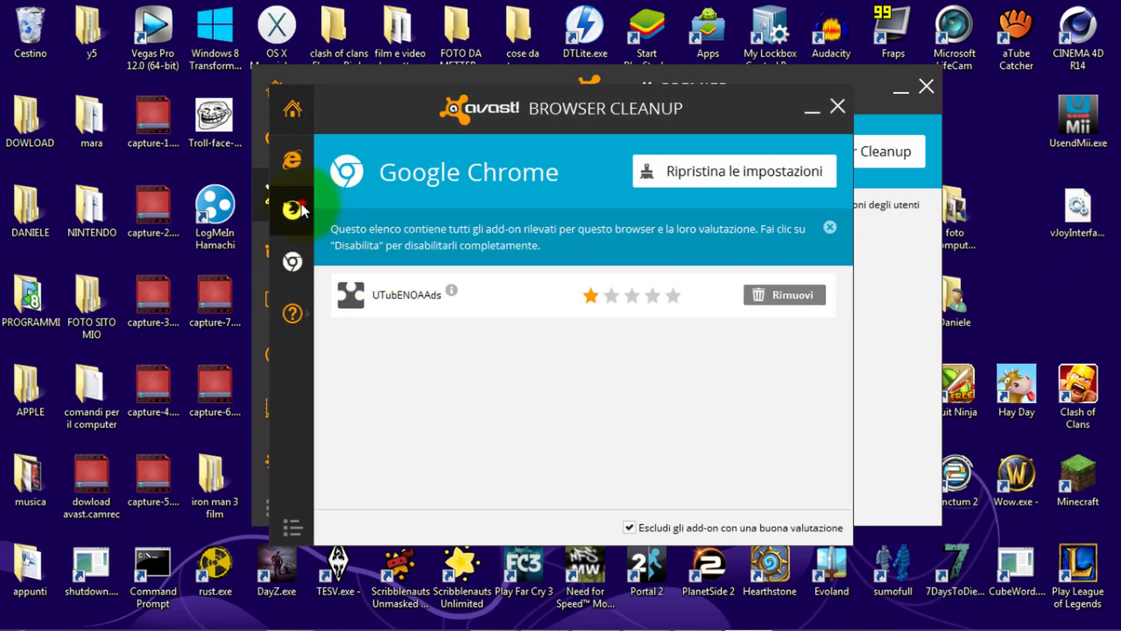
click(300, 205)
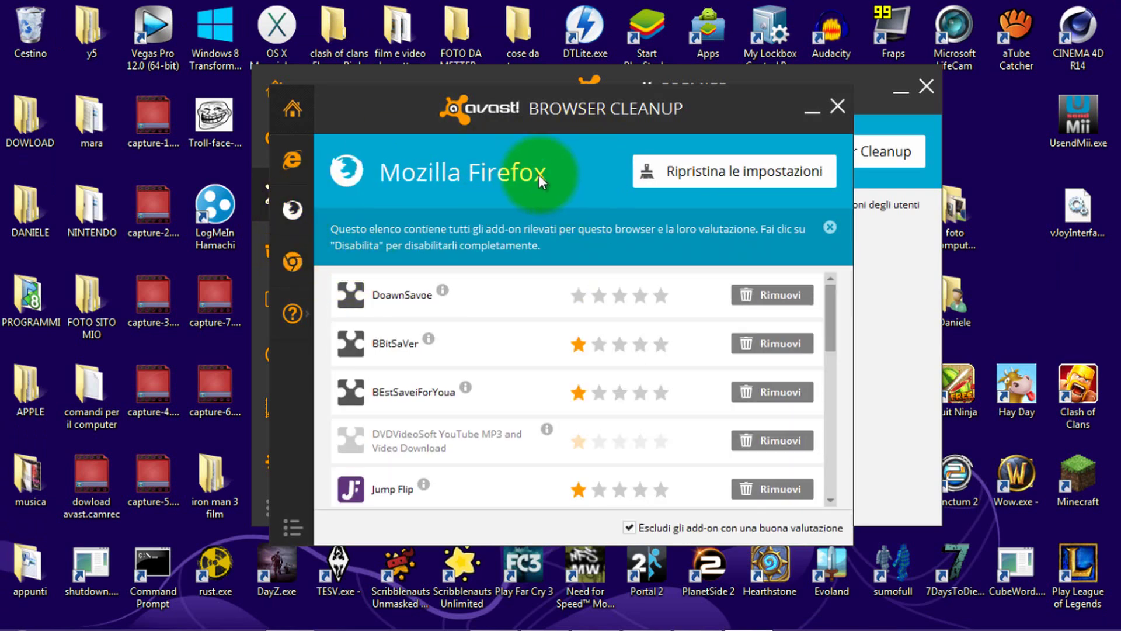
click(284, 274)
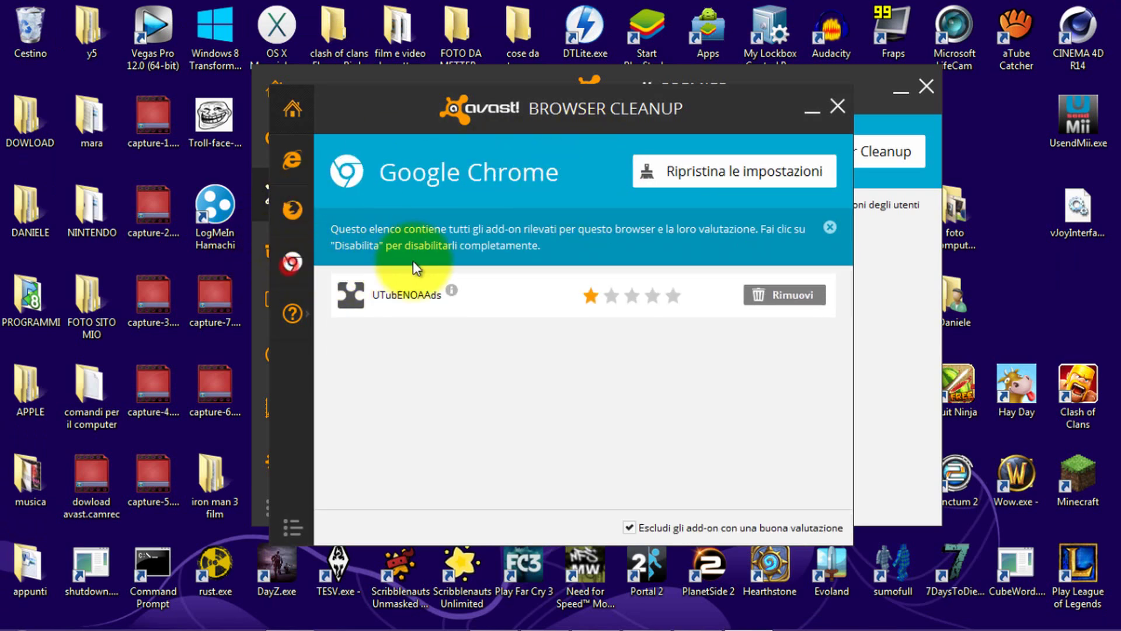
click(781, 295)
click(712, 240)
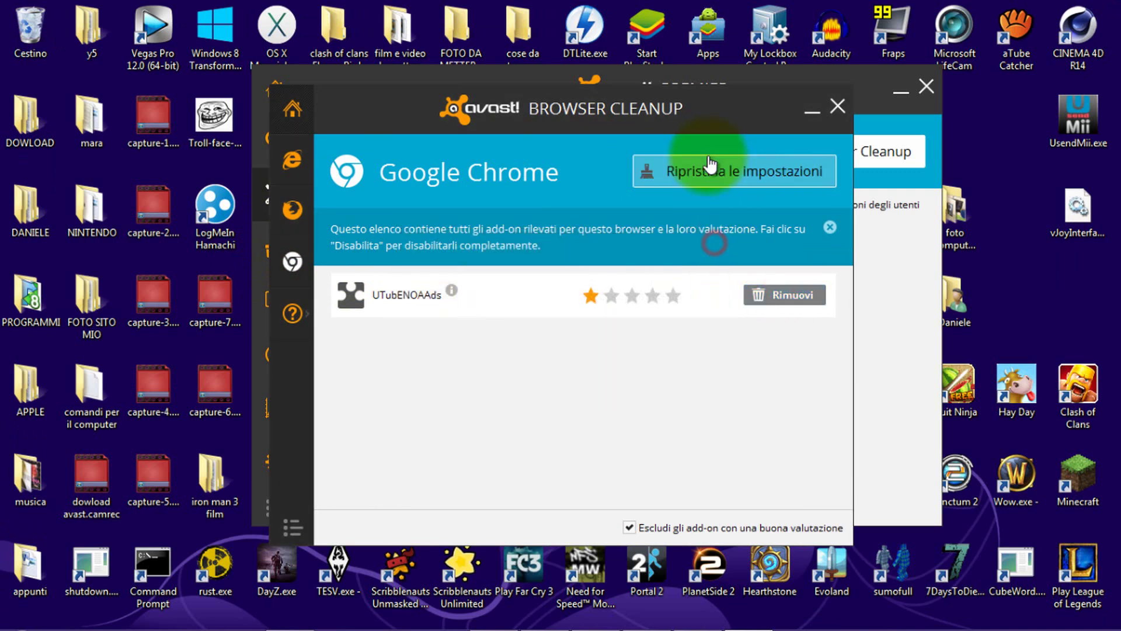
- Reset the Google Chrome settings in Browser Cleanup, choosing Google as the new homepage and search provider
click(695, 175)
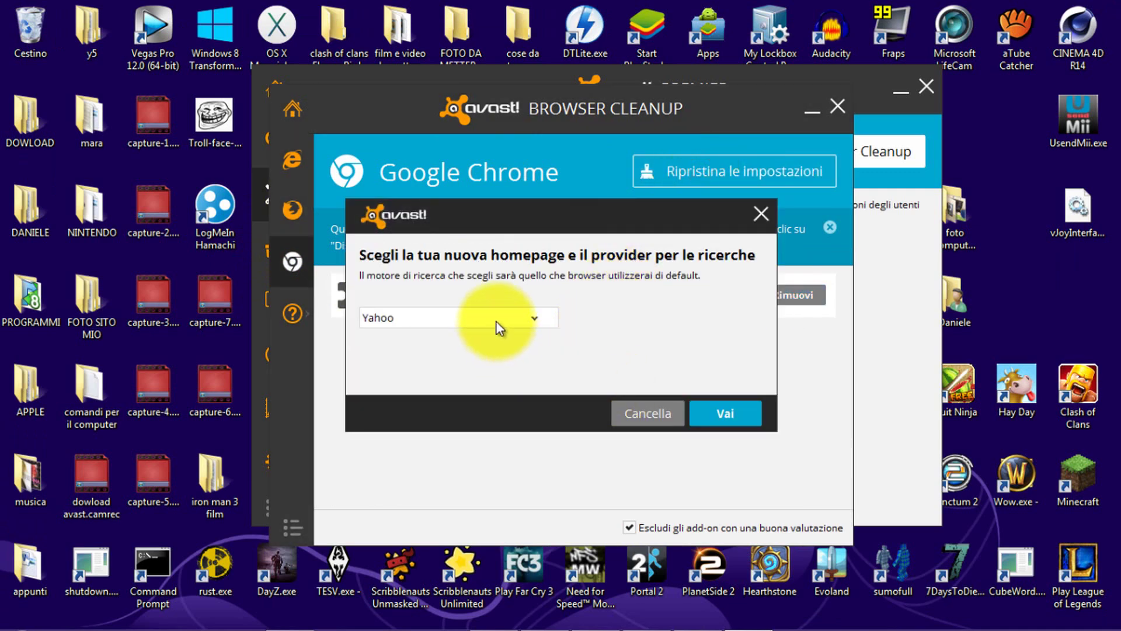
click(496, 320)
click(495, 365)
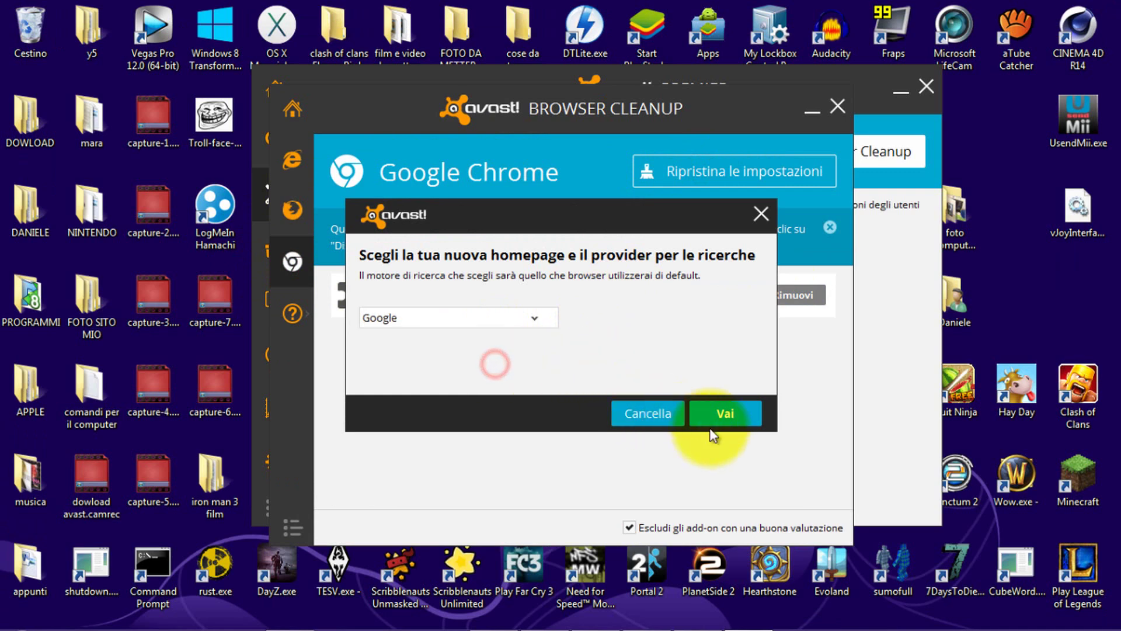
click(738, 413)
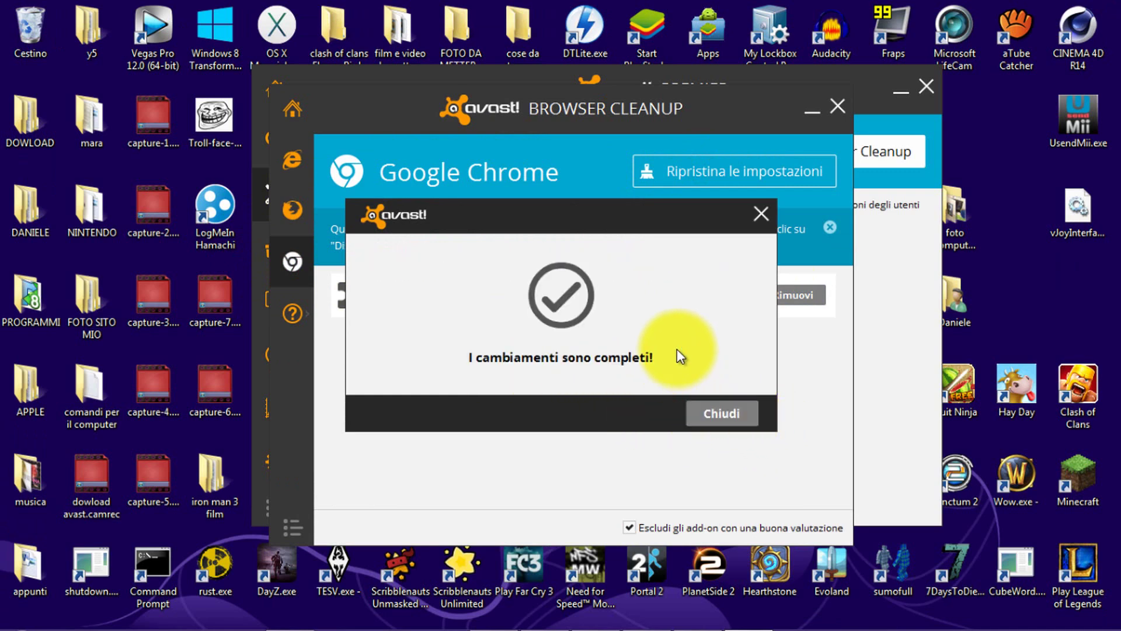
click(710, 412)
- Reopen Chrome to test the new start page, search Google for "you", open the YouTube result, and close the browser
mouse_move(61, 628)
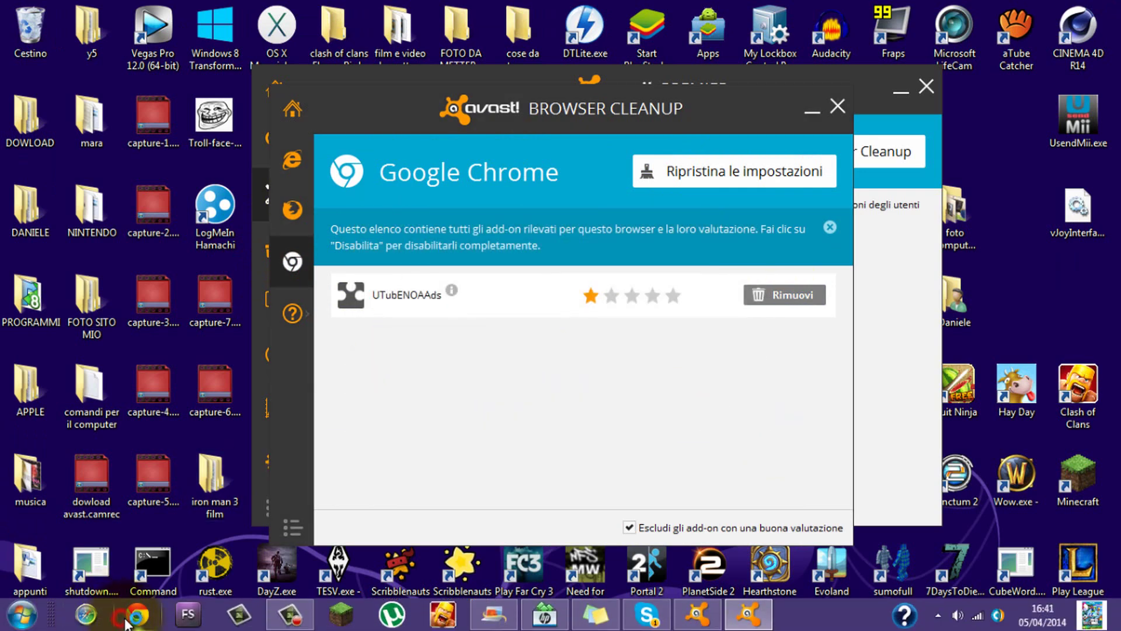
click(137, 614)
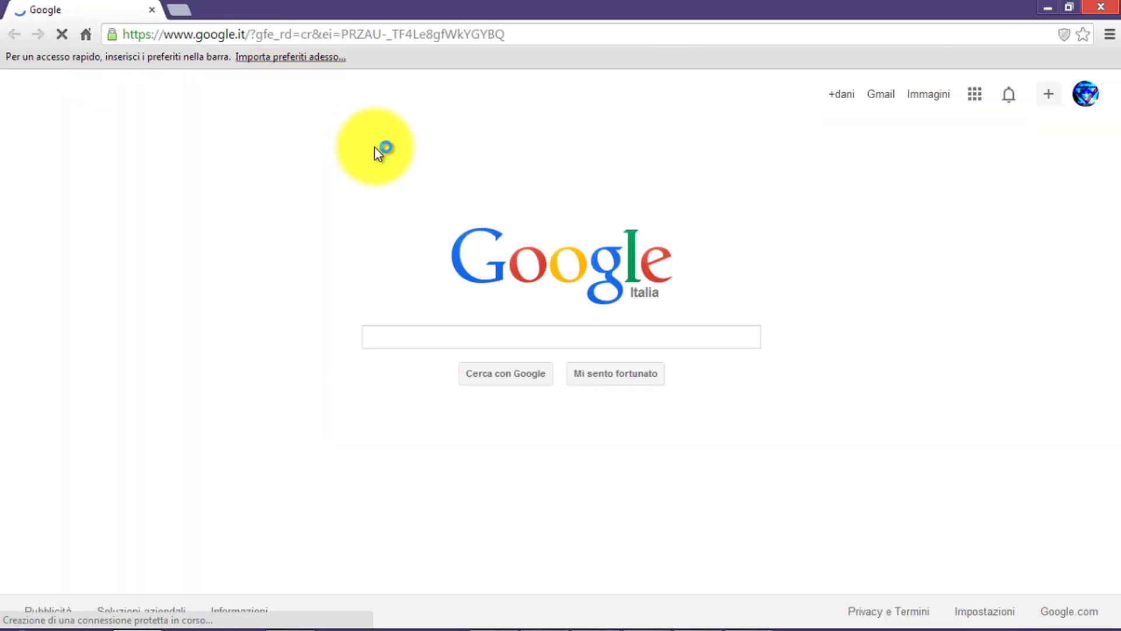
double_click(614, 10)
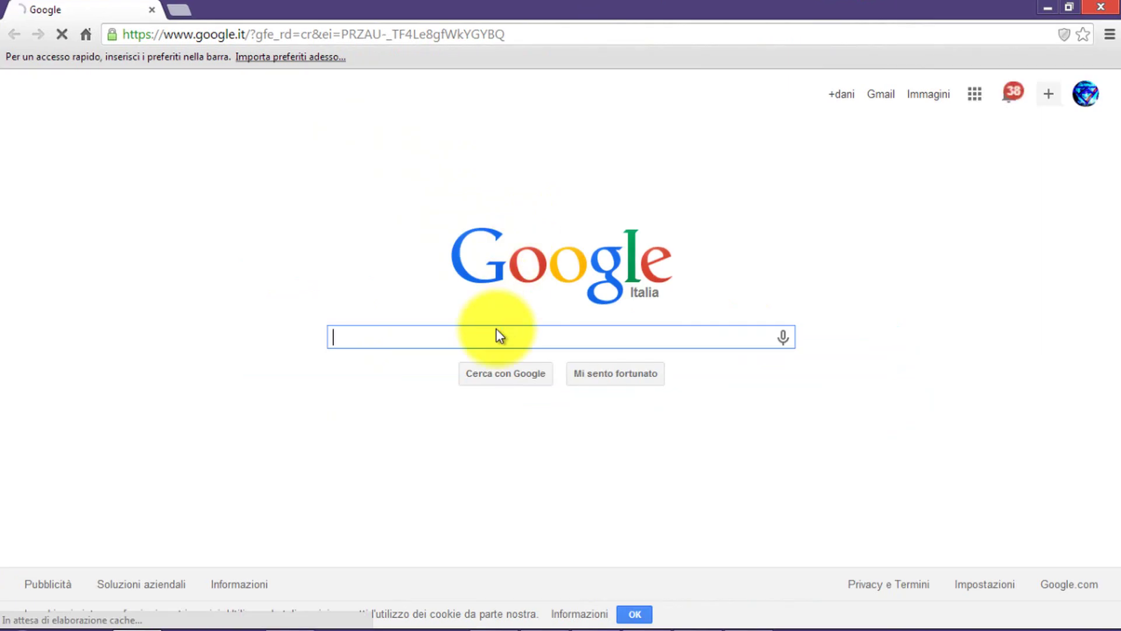
text(you)
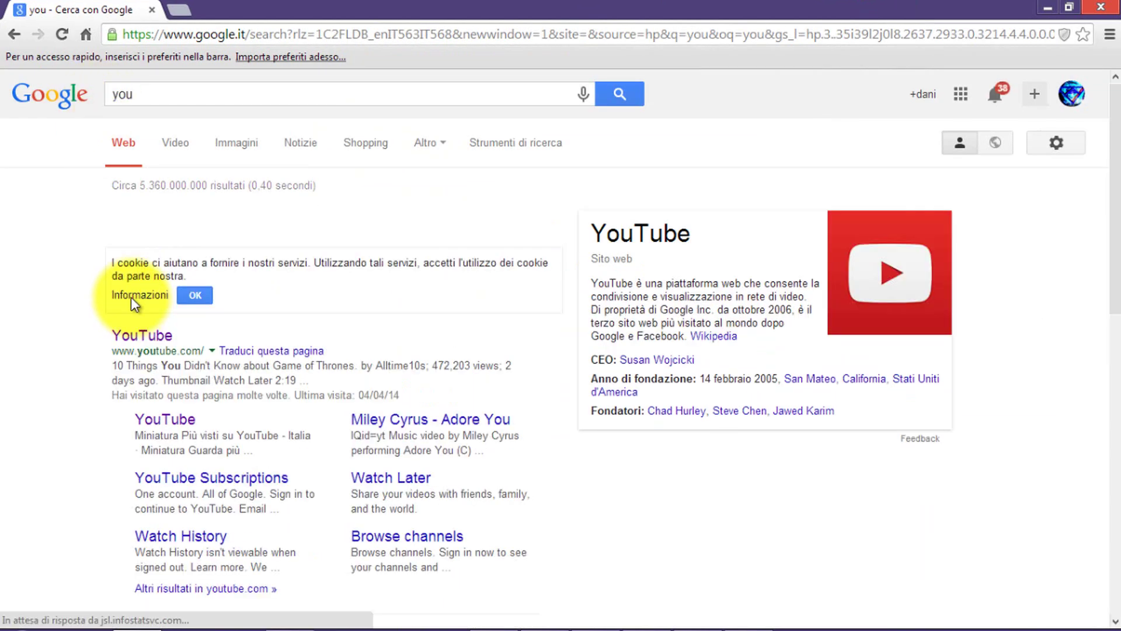
click(140, 336)
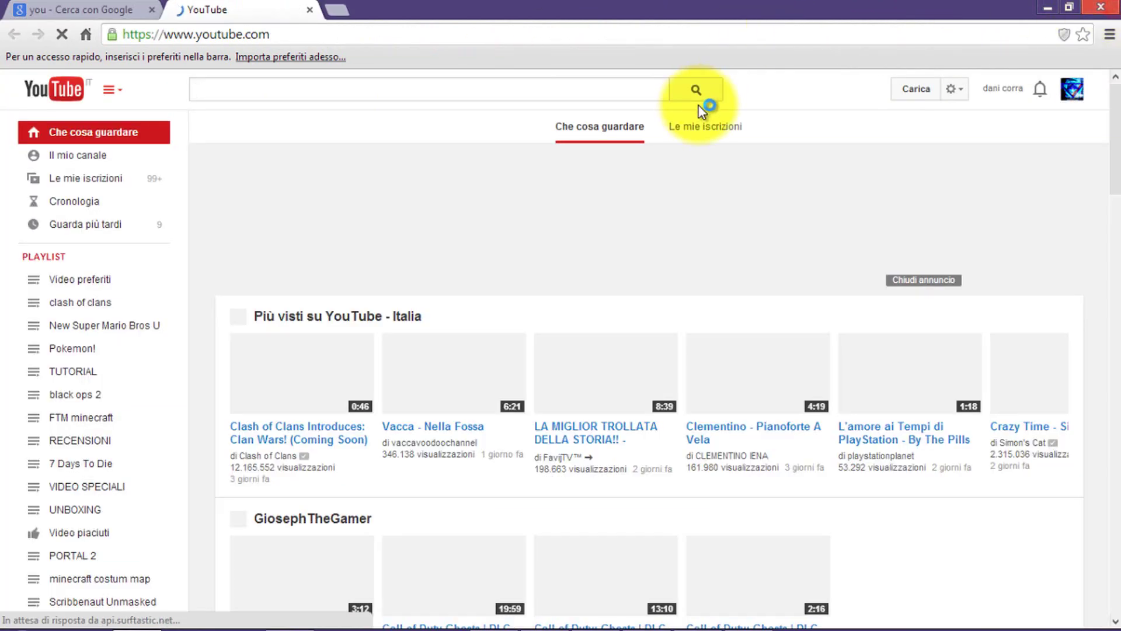
click(1104, 9)
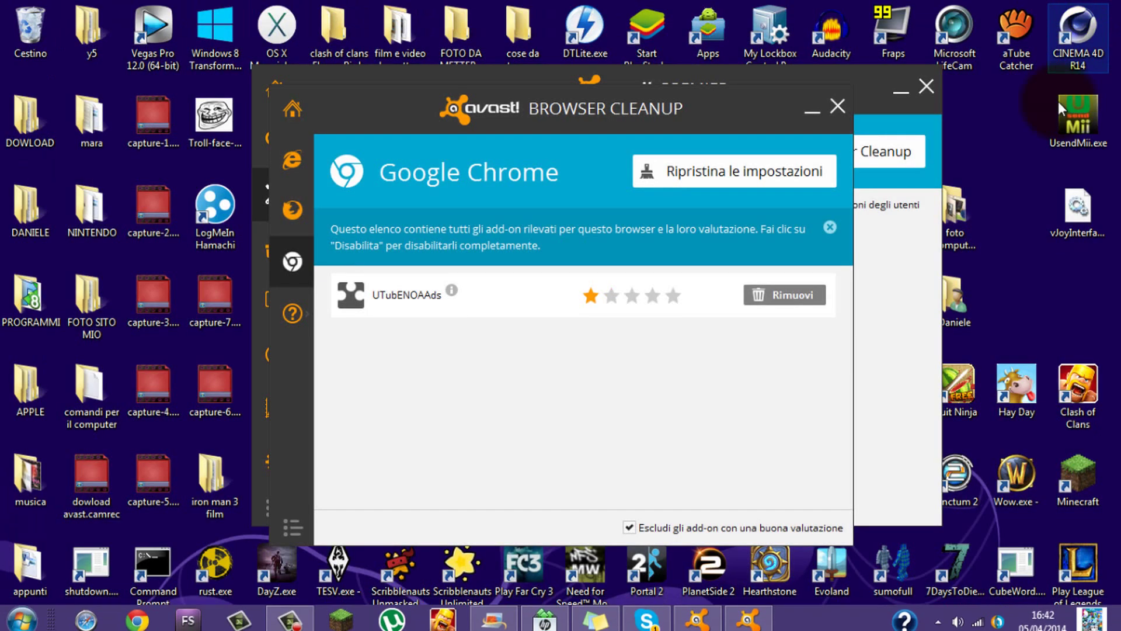
- Look through the Mozilla Firefox add-on list in Browser Cleanup, and return to the main avast! Premier window
click(292, 209)
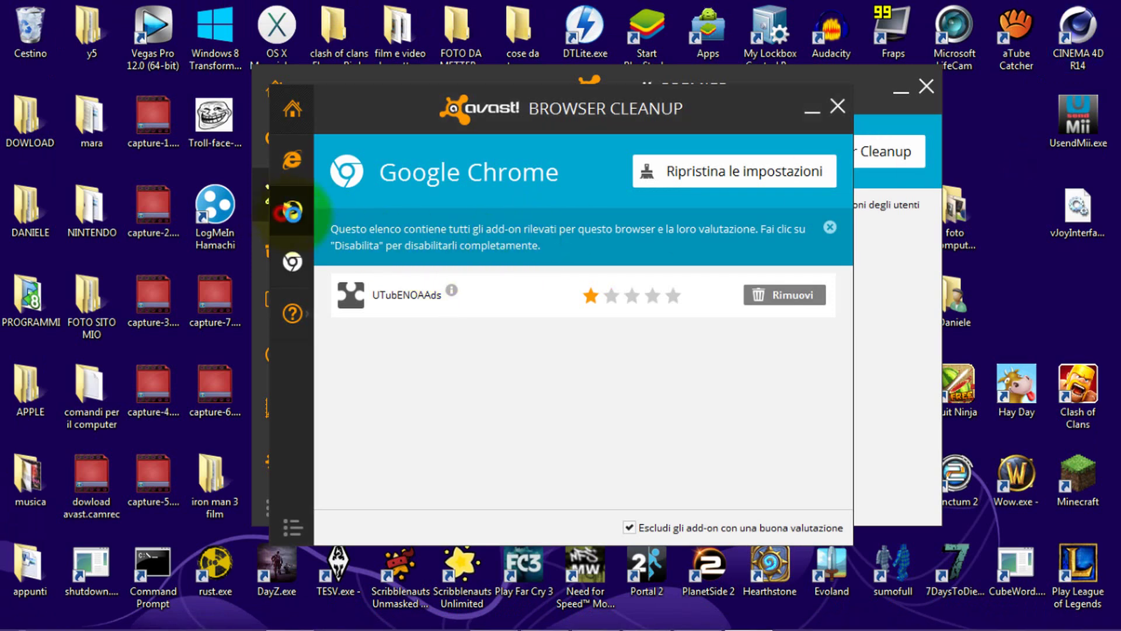
scroll(708, 309, down, 5)
scroll(707, 311, down, 5)
scroll(792, 373, up, 8)
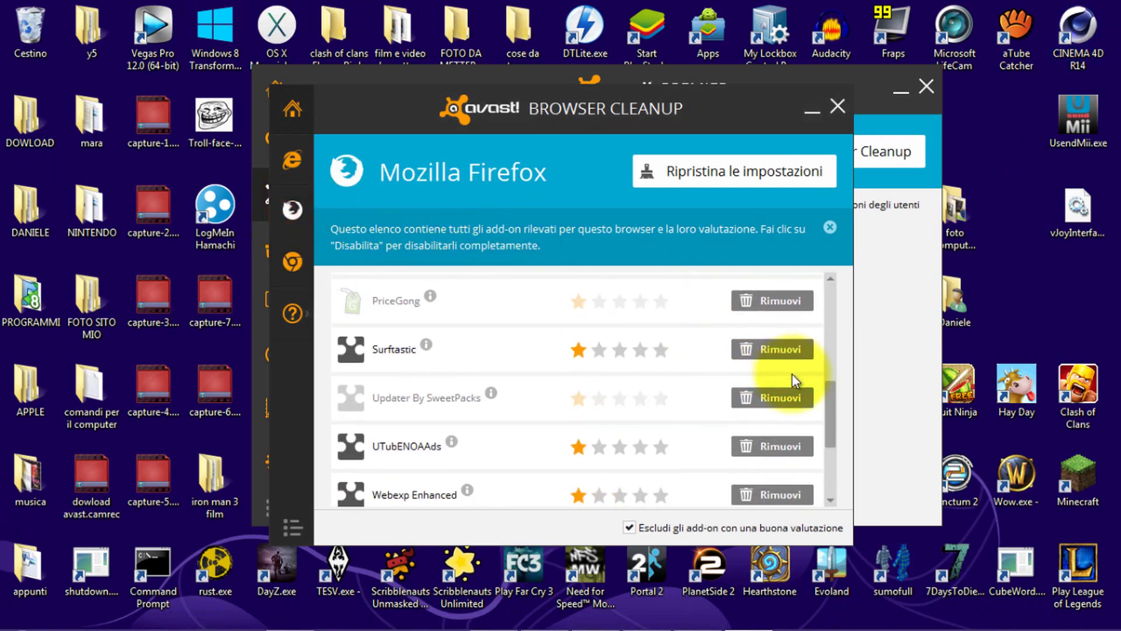
click(681, 182)
scroll(630, 310, down, 6)
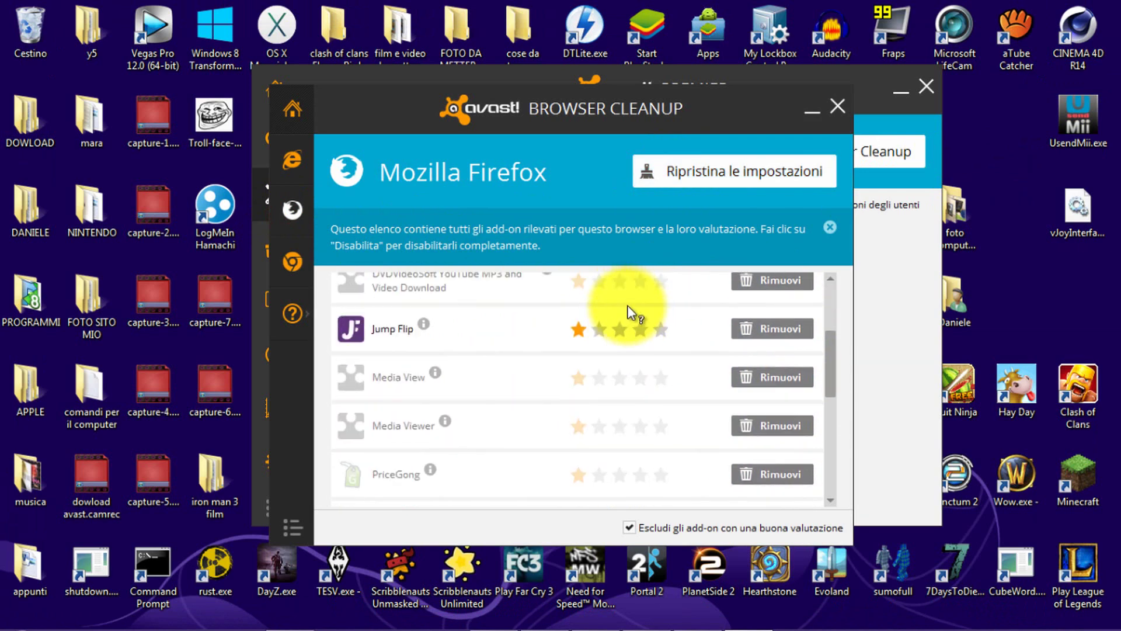
scroll(584, 350, up, 6)
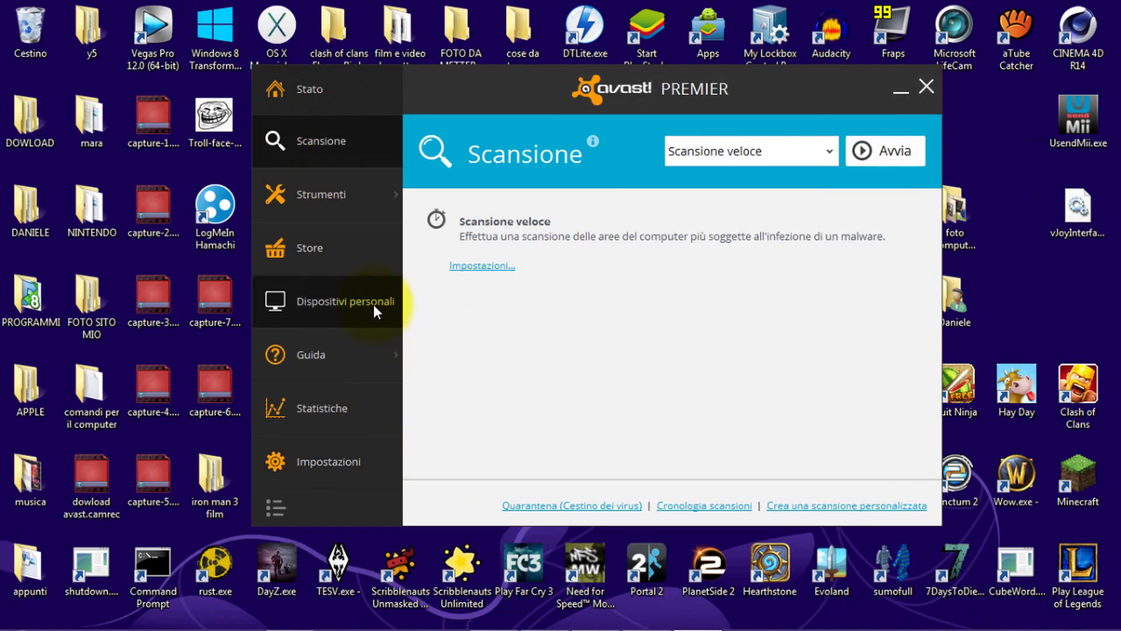
- View the personal devices page, and examine the real-time, historical and component status statistics before closing them
click(371, 302)
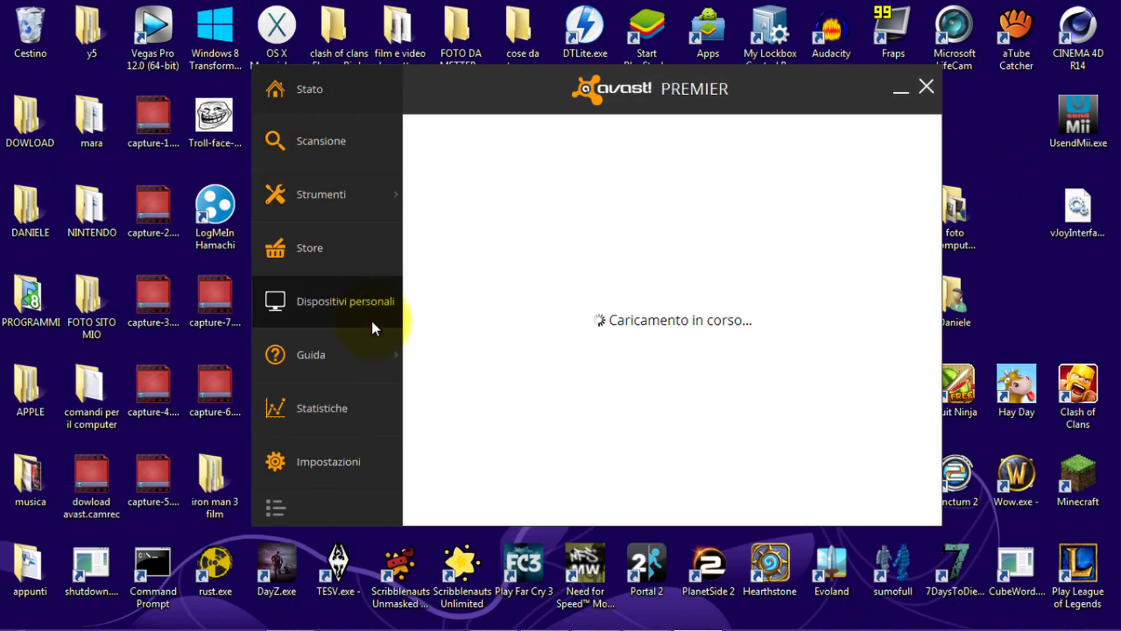
click(385, 411)
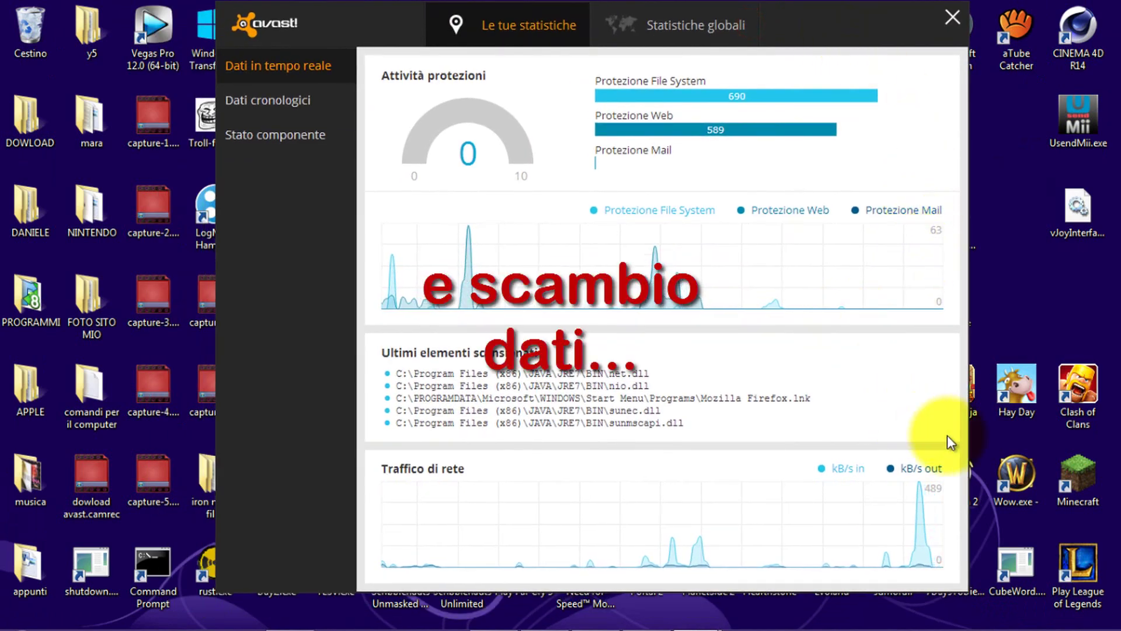
mouse_move(1019, 625)
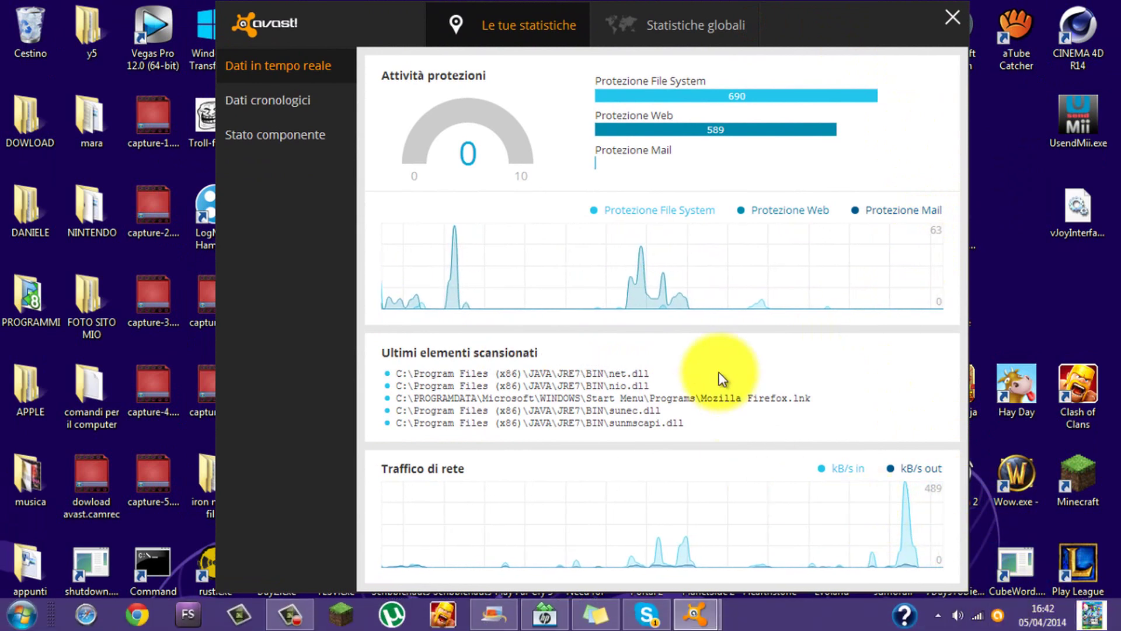
click(297, 101)
click(300, 146)
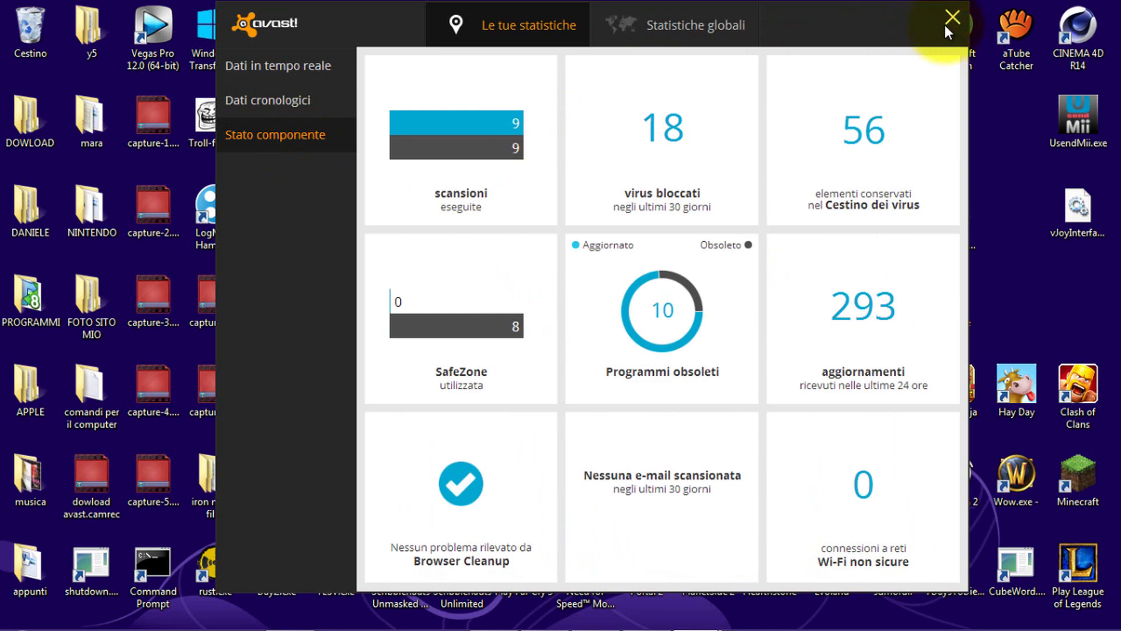
click(950, 19)
- Look through the available scan types on the avast! scan page, keeping Scansione veloce selected
click(359, 155)
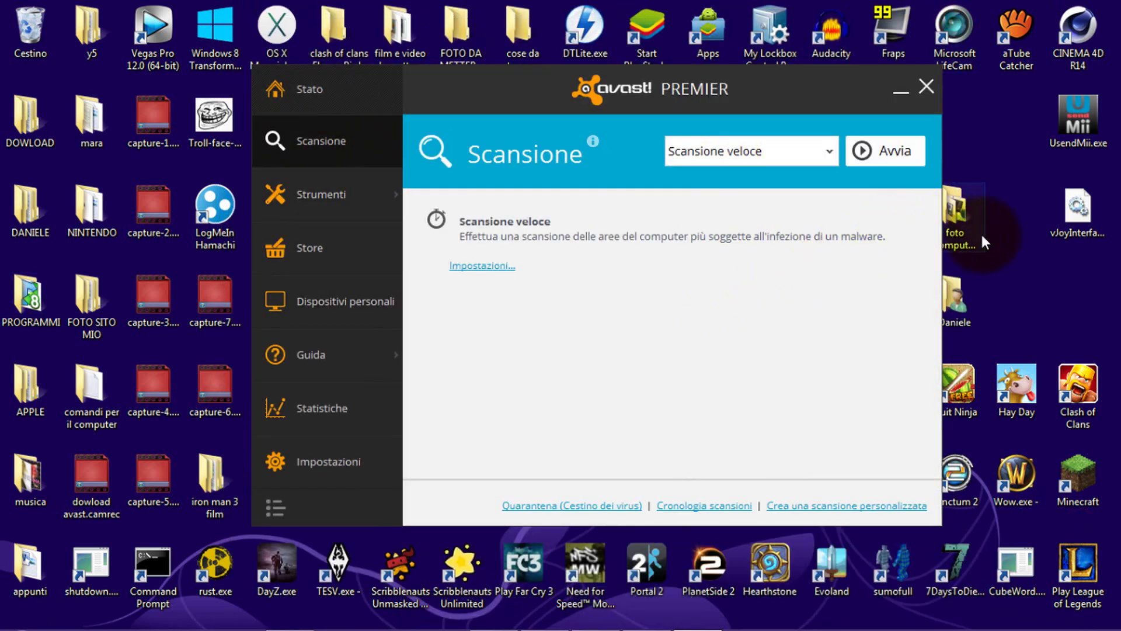
click(1051, 270)
click(804, 158)
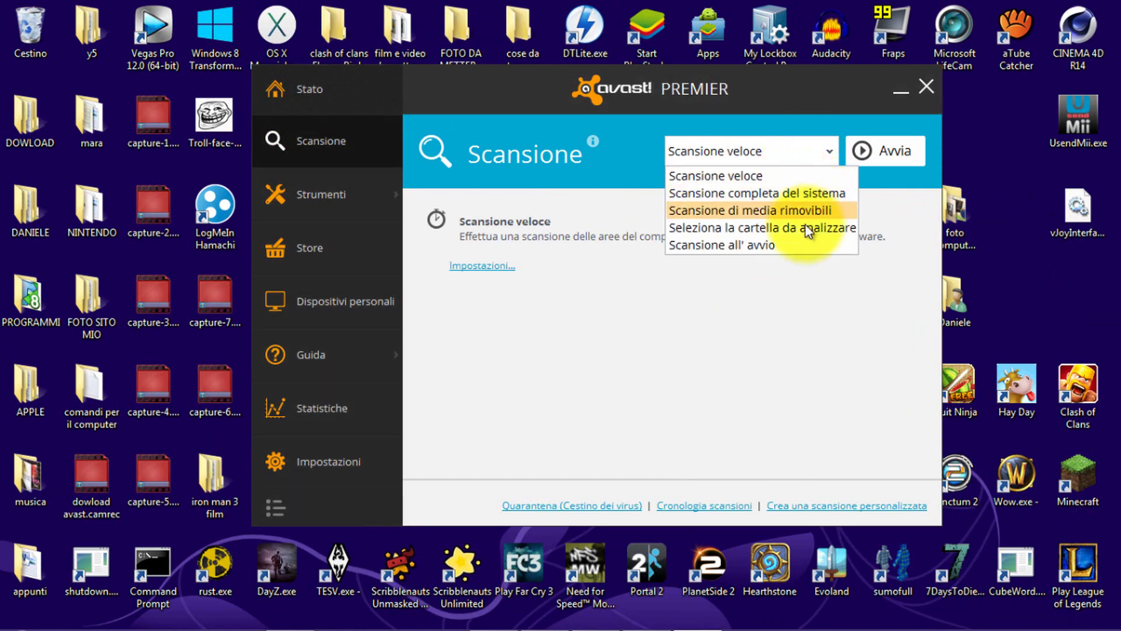
click(782, 177)
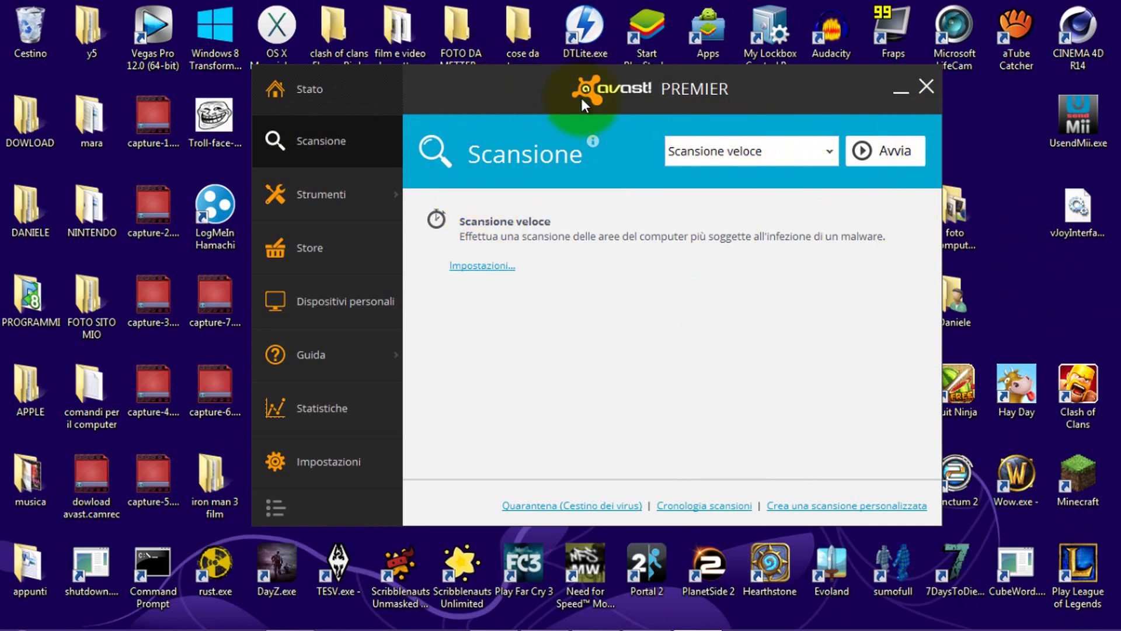
drag(580, 95, 722, 118)
click(1014, 265)
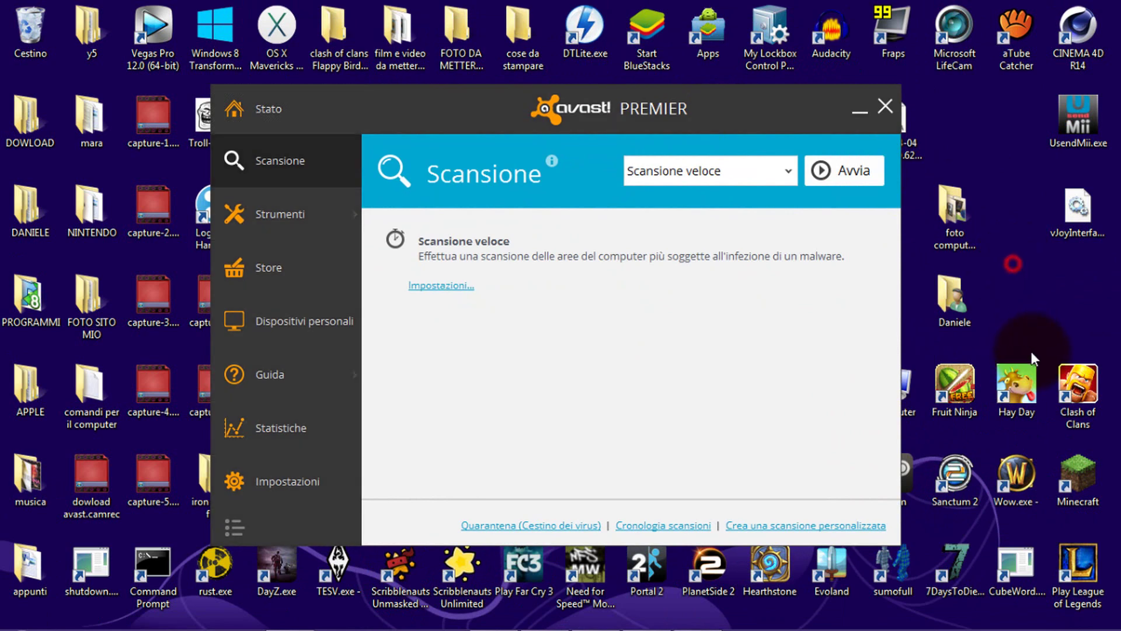
drag(1032, 352, 970, 184)
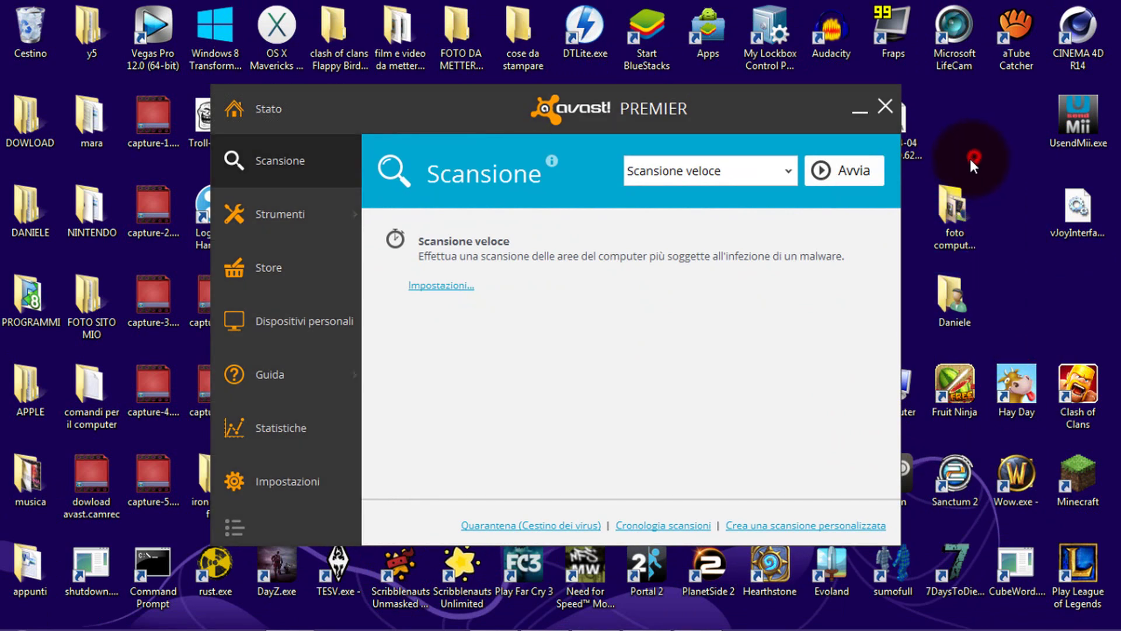
drag(1039, 325, 1043, 301)
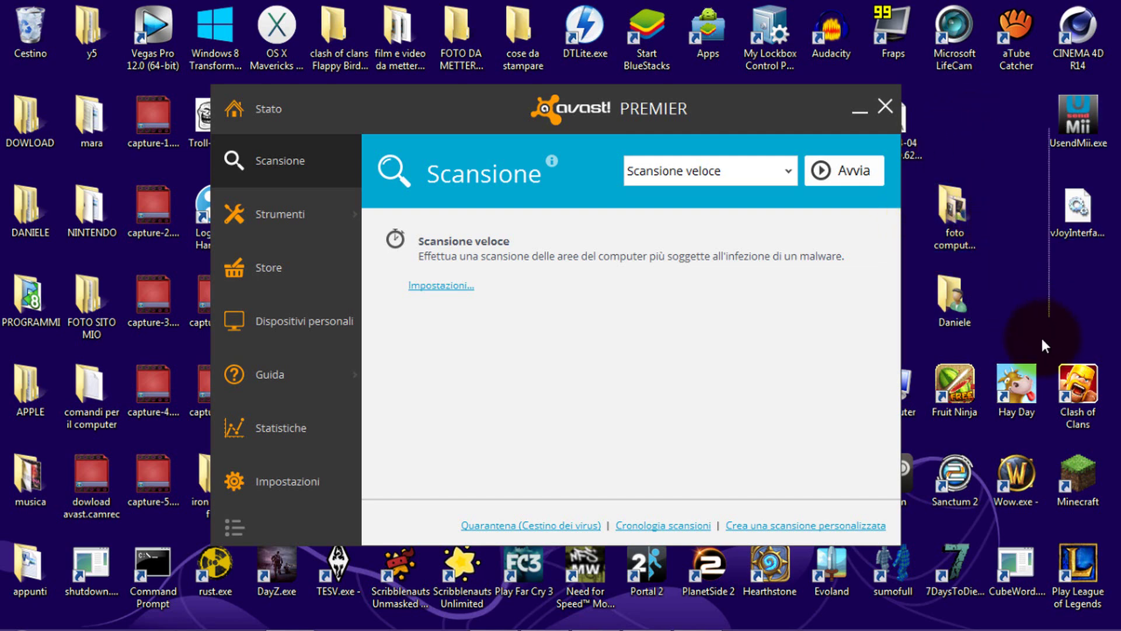
drag(1042, 338, 961, 115)
drag(977, 162, 1076, 278)
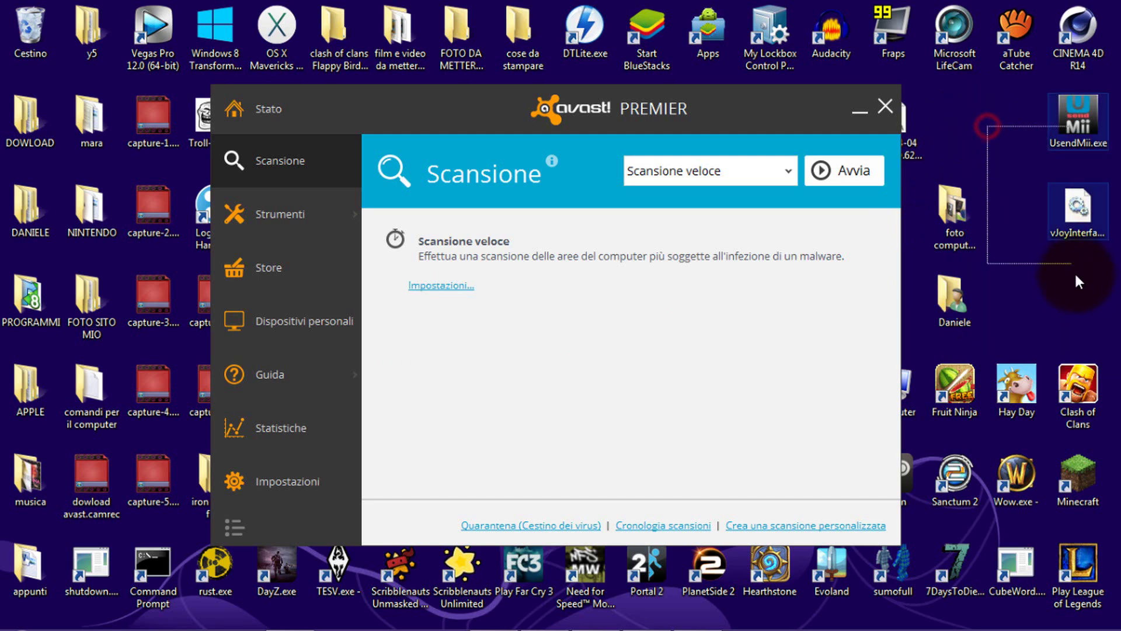
drag(1030, 309, 974, 153)
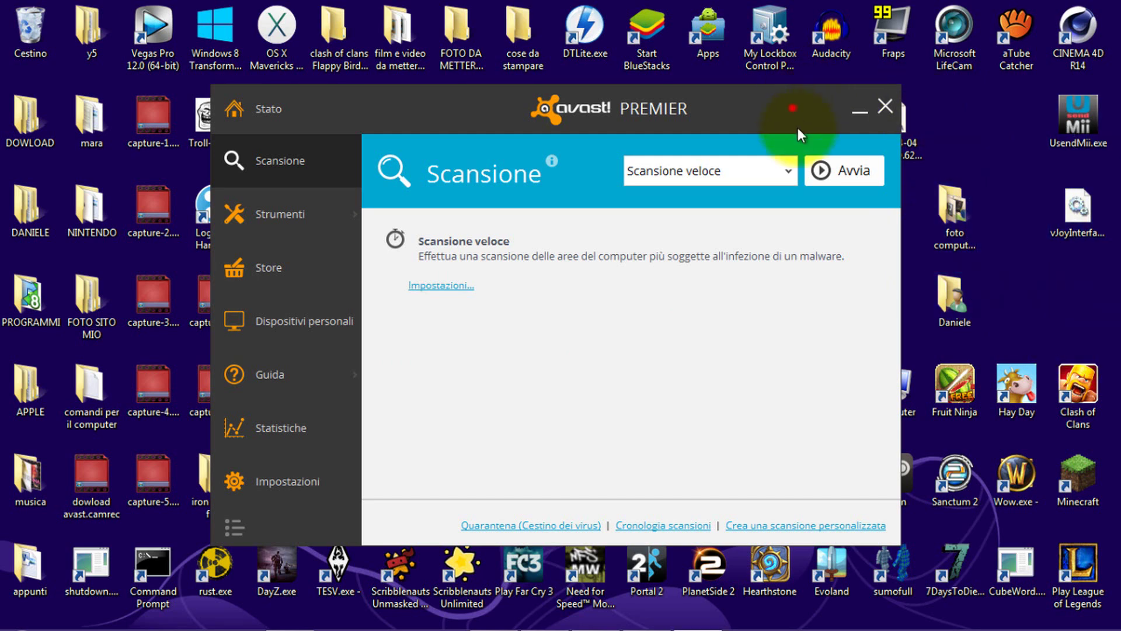
drag(798, 128, 860, 86)
- Check the avast! status overview, try its Scansione veloce and Browser Cleanup shortcuts, and close Browser Cleanup
click(301, 97)
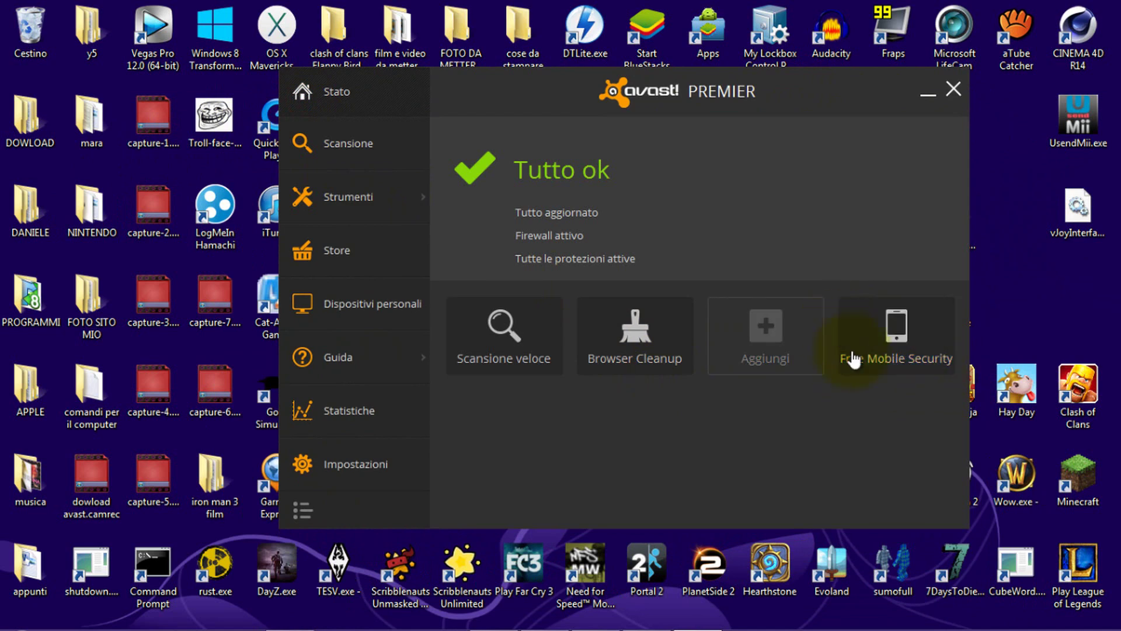
click(530, 360)
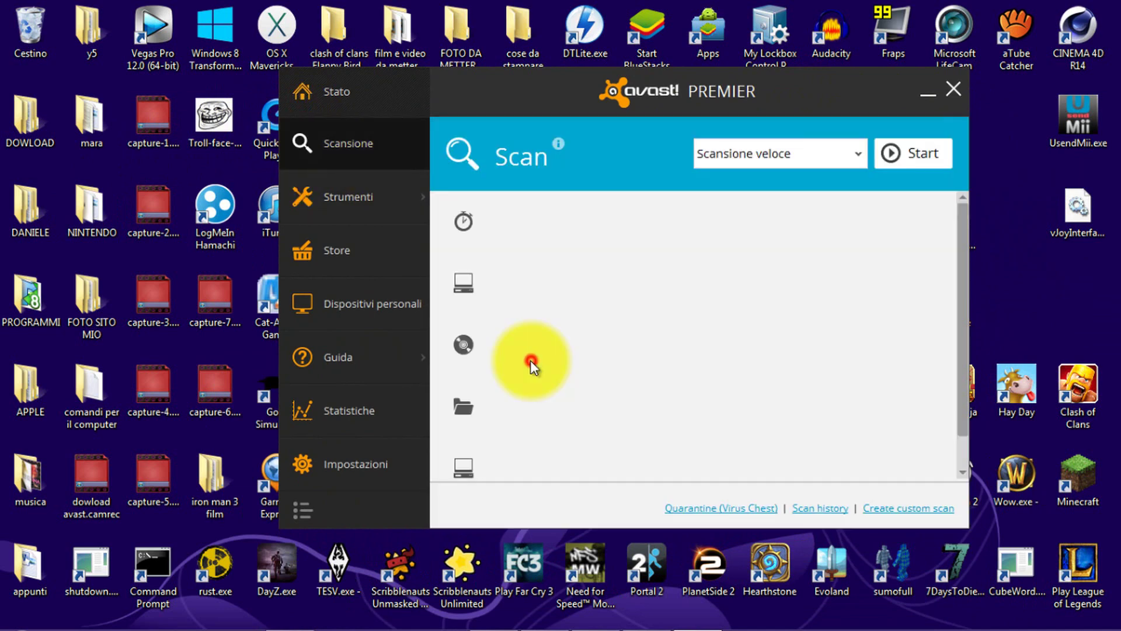
click(368, 87)
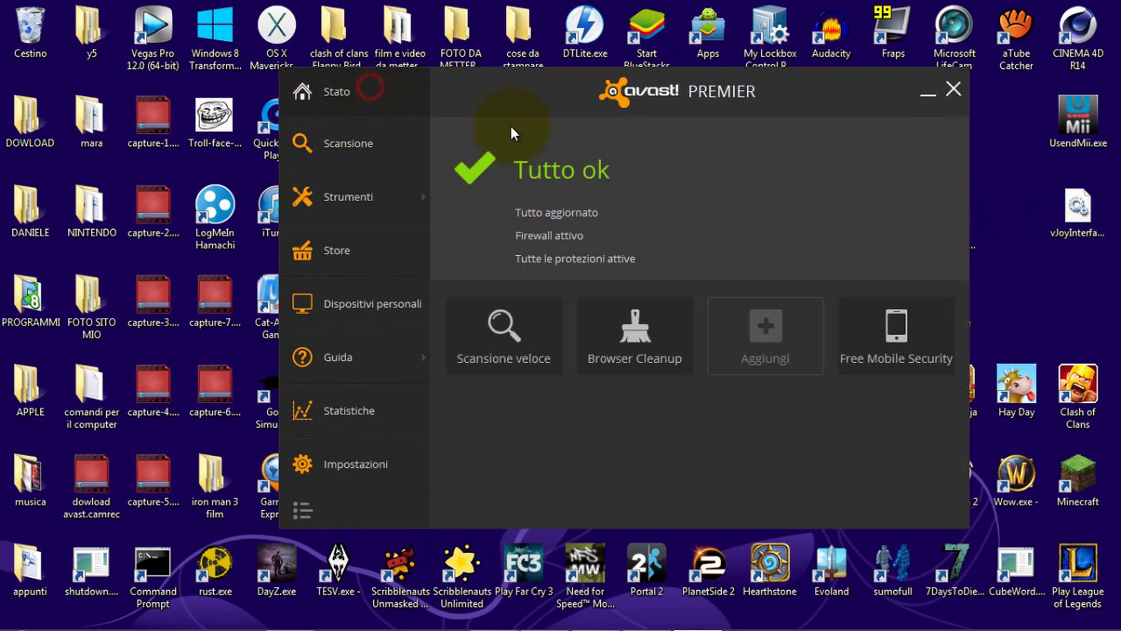
click(581, 326)
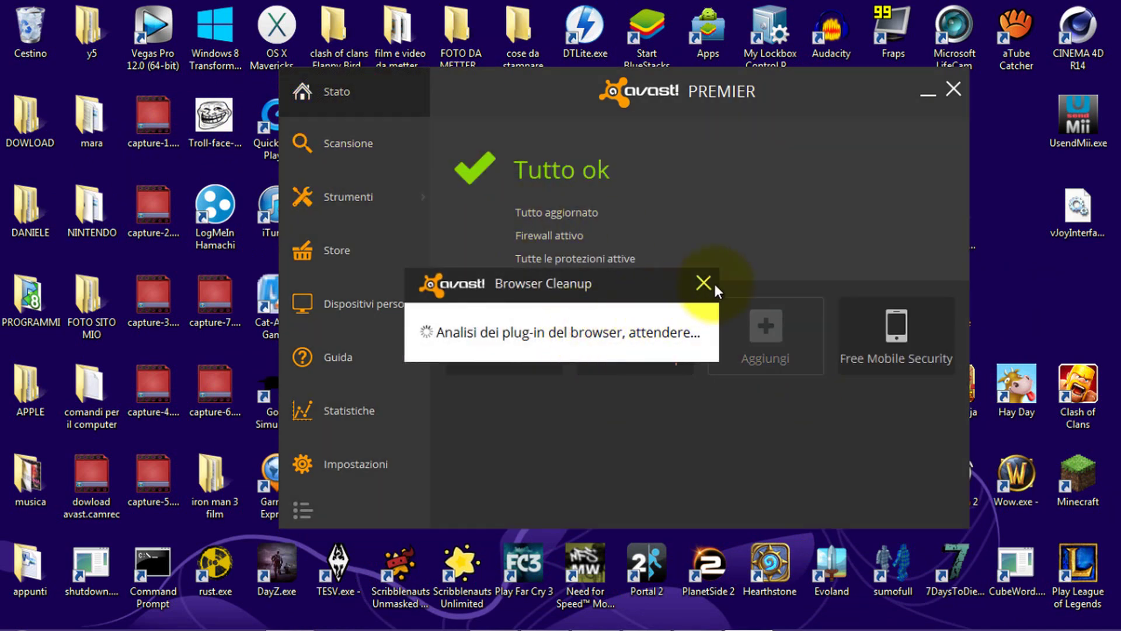
click(590, 407)
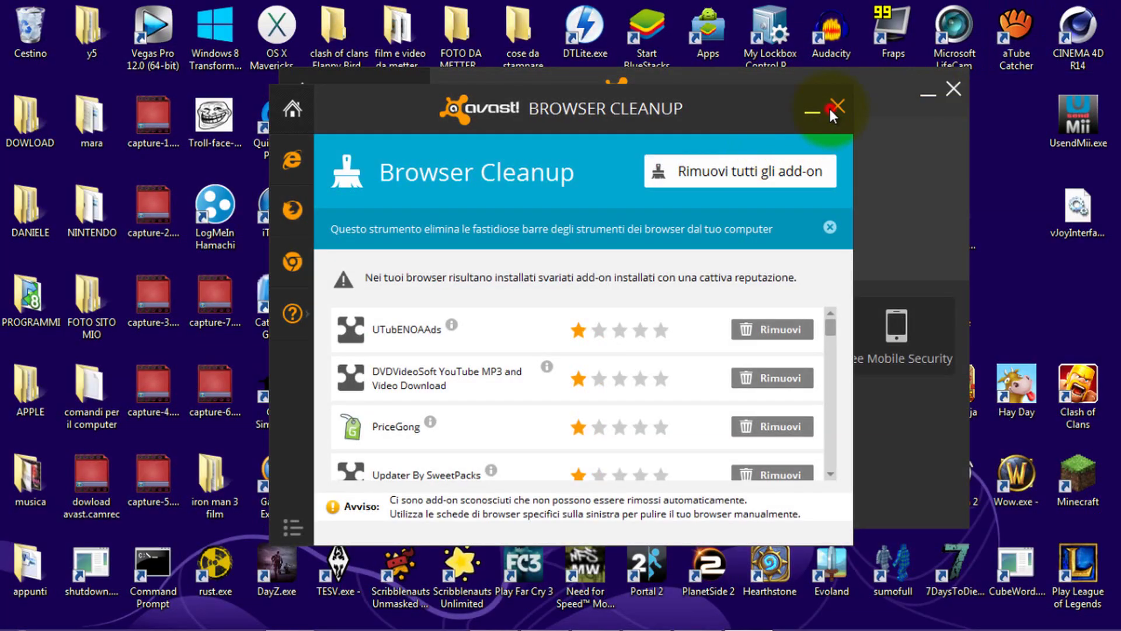
click(837, 107)
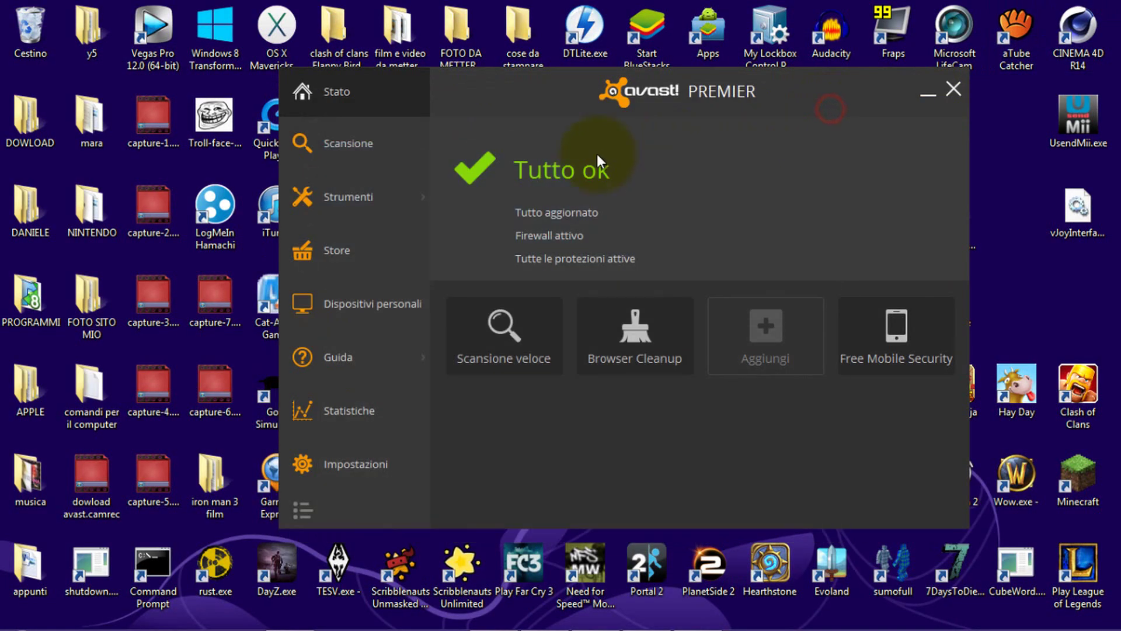
- Start a Scansione veloce of the computer in avast! Premier
click(396, 147)
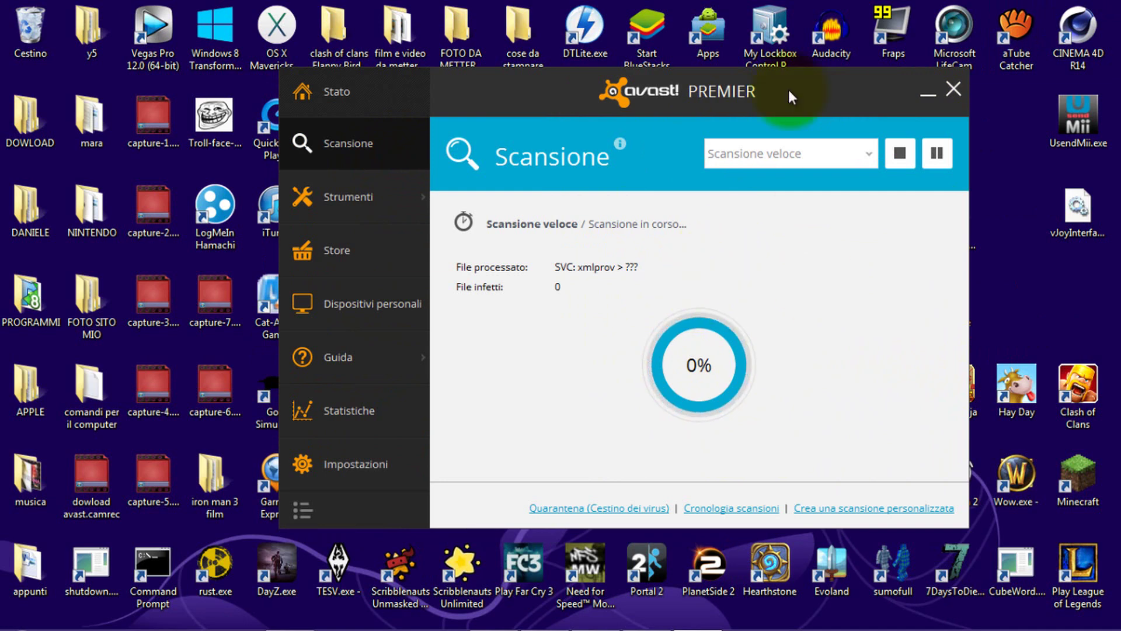
drag(751, 93, 675, 87)
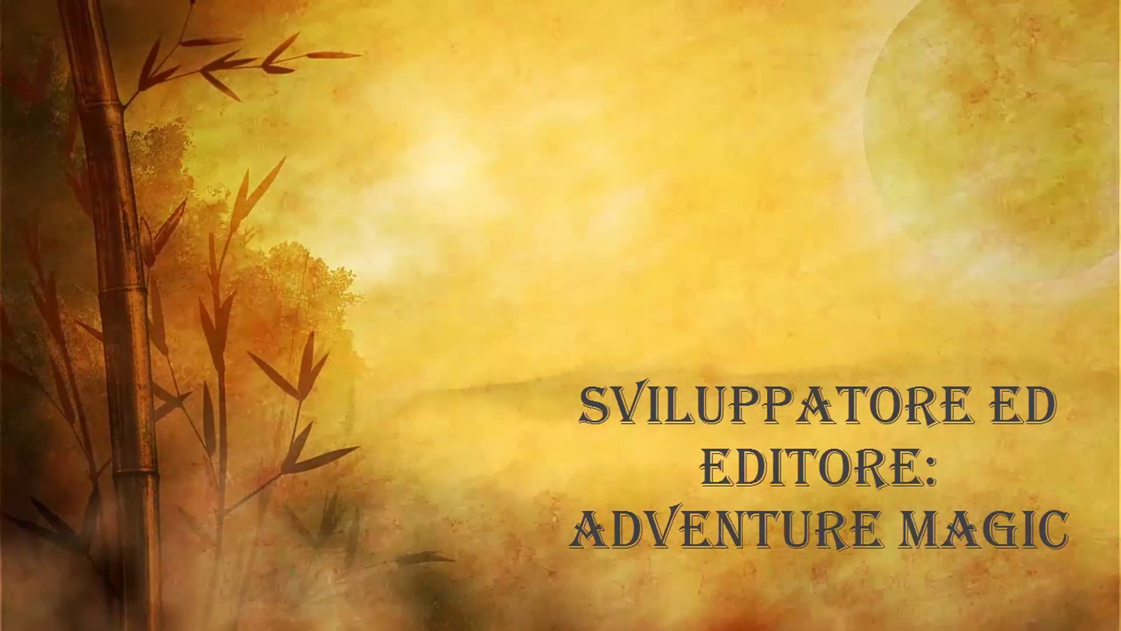